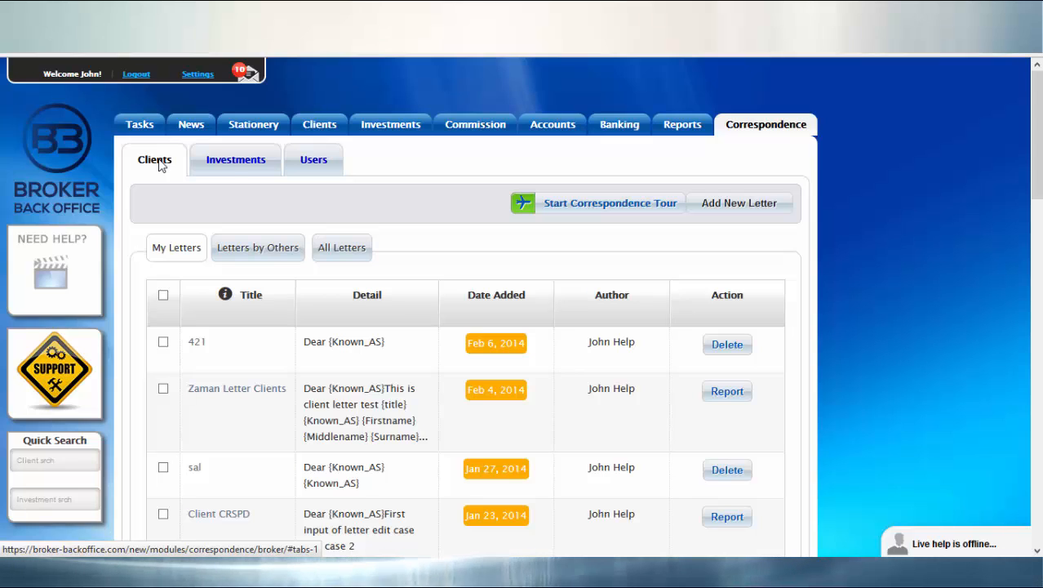
View the investment and user letter lists, and return to the client letters.
left_click(228, 168)
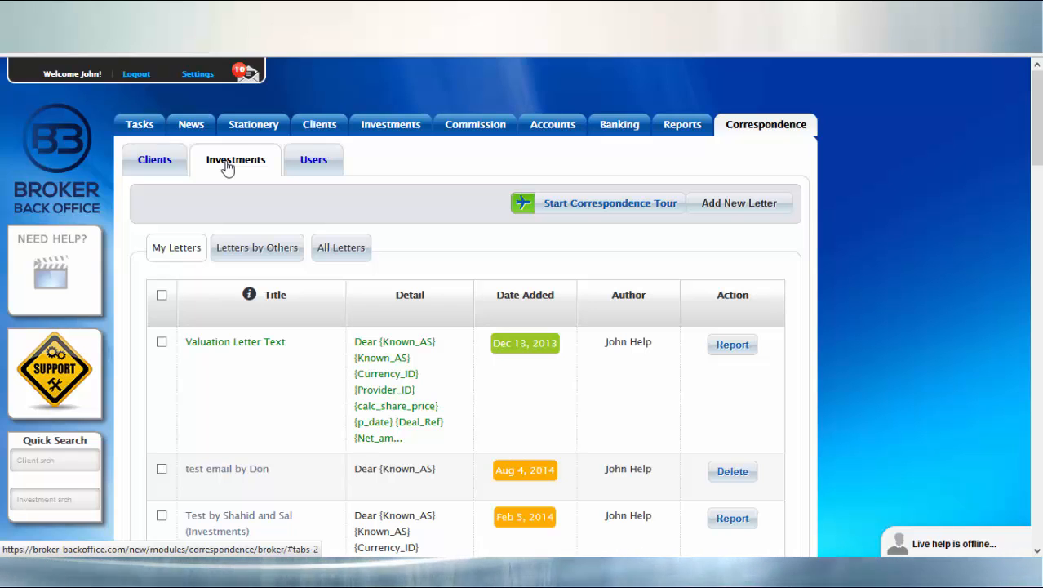
left_click(314, 164)
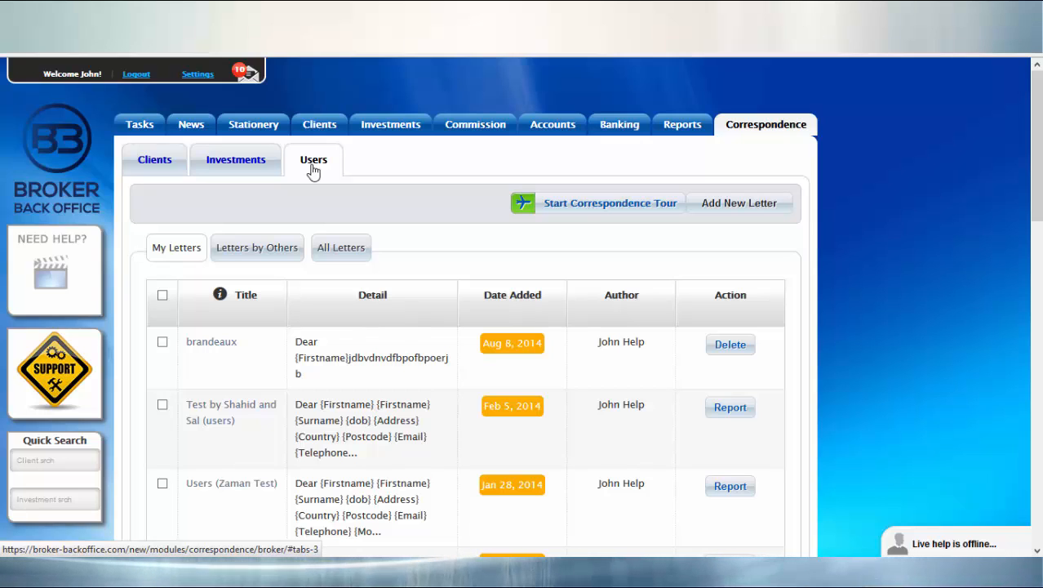
left_click(158, 160)
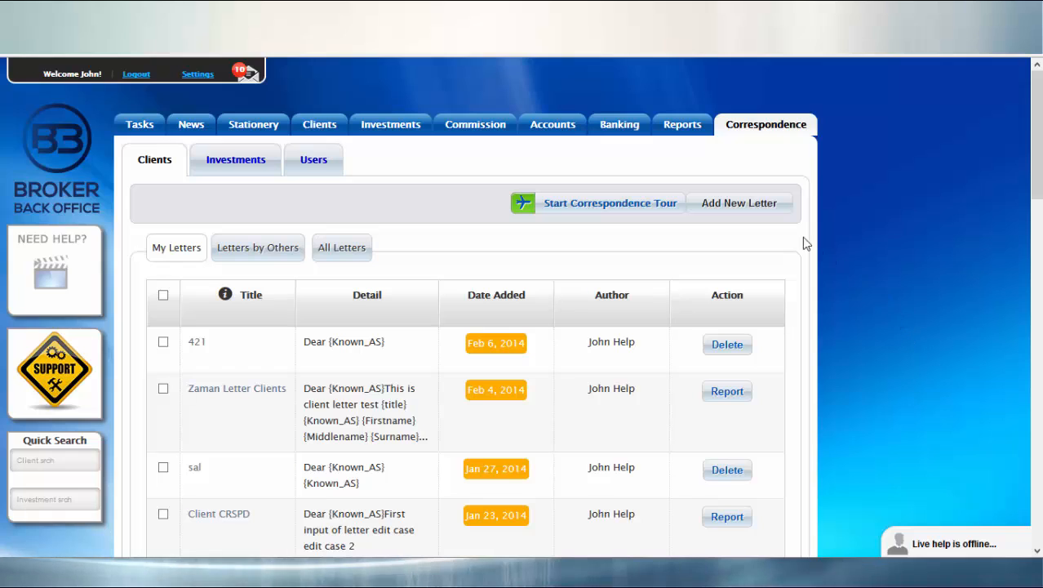
Create a new client letter with the title "Annual Review".
left_click(759, 206)
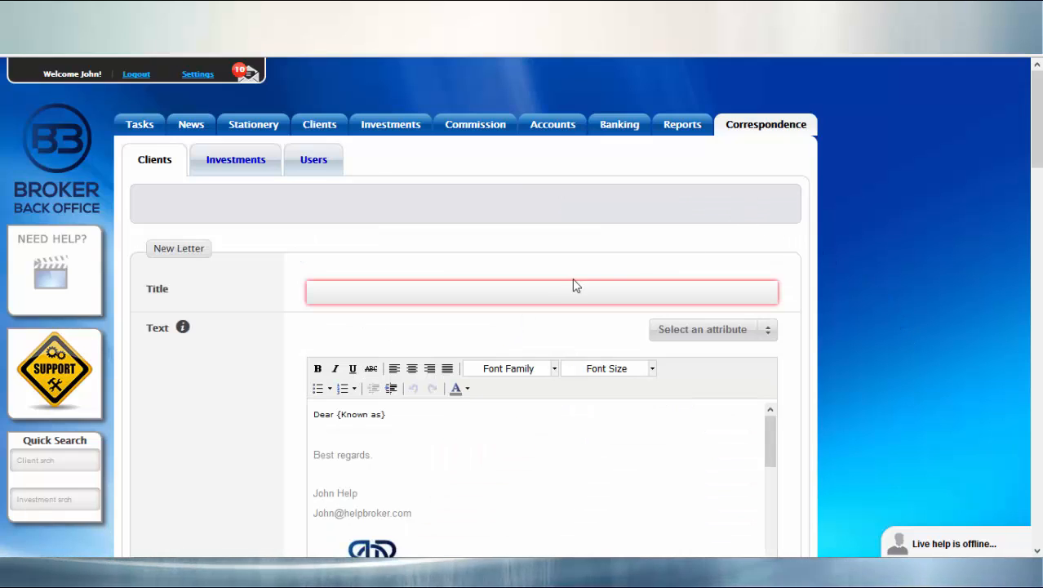
left_click(540, 289)
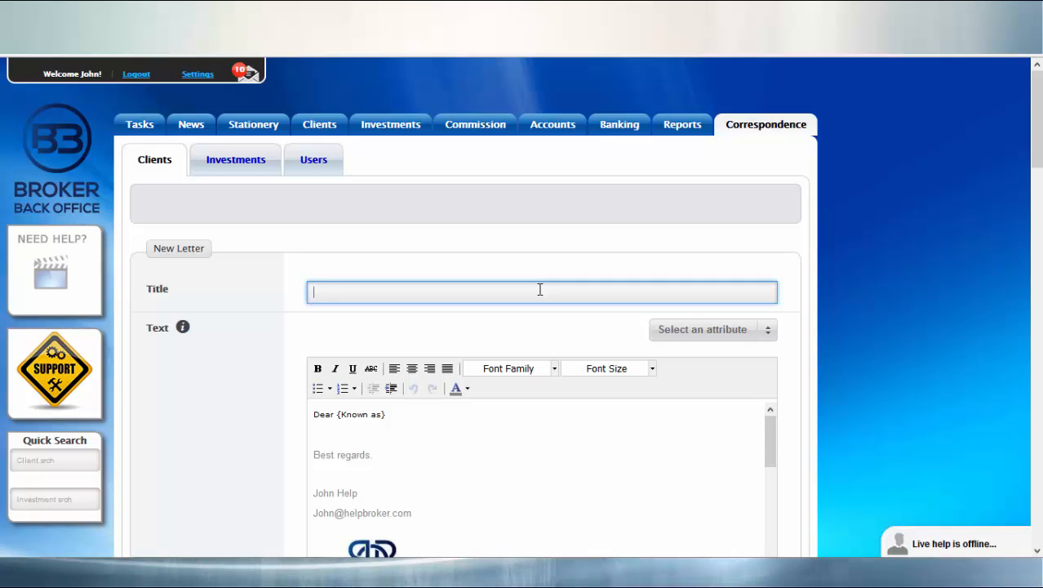
type("Annual R")
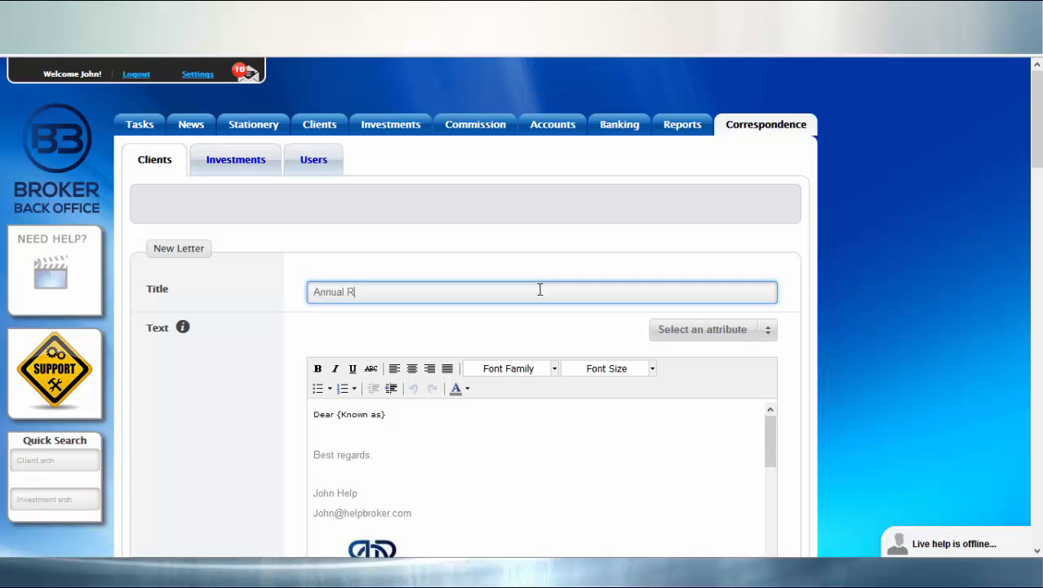
type("eview")
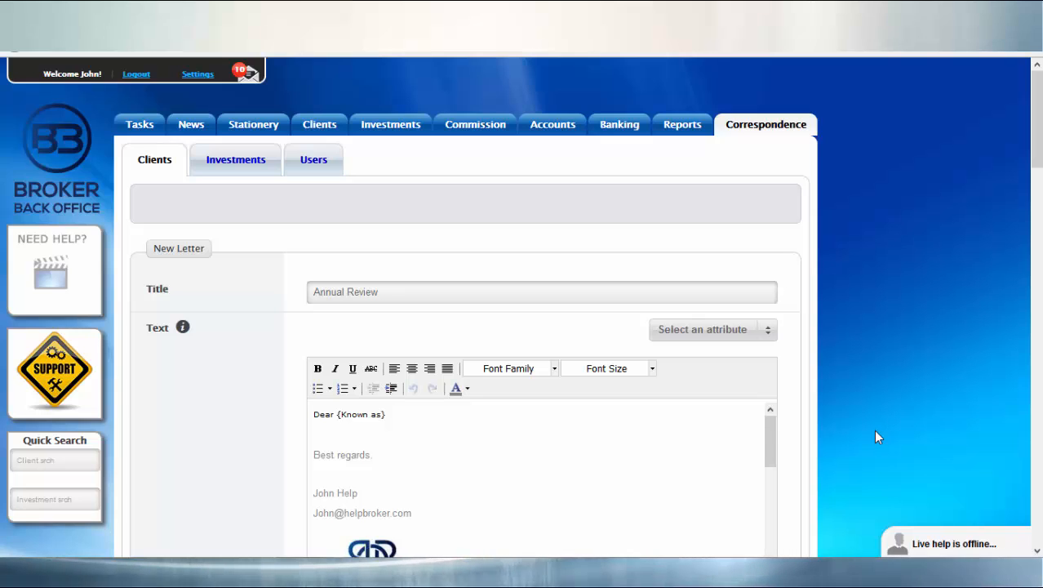
Replace the {Known as} placeholder in the letter's greeting with the Title and Surname attributes, followed by a comma.
mouse_move(774, 447)
left_mouse_down()
mouse_move(780, 542)
mouse_move(776, 442)
left_mouse_up()
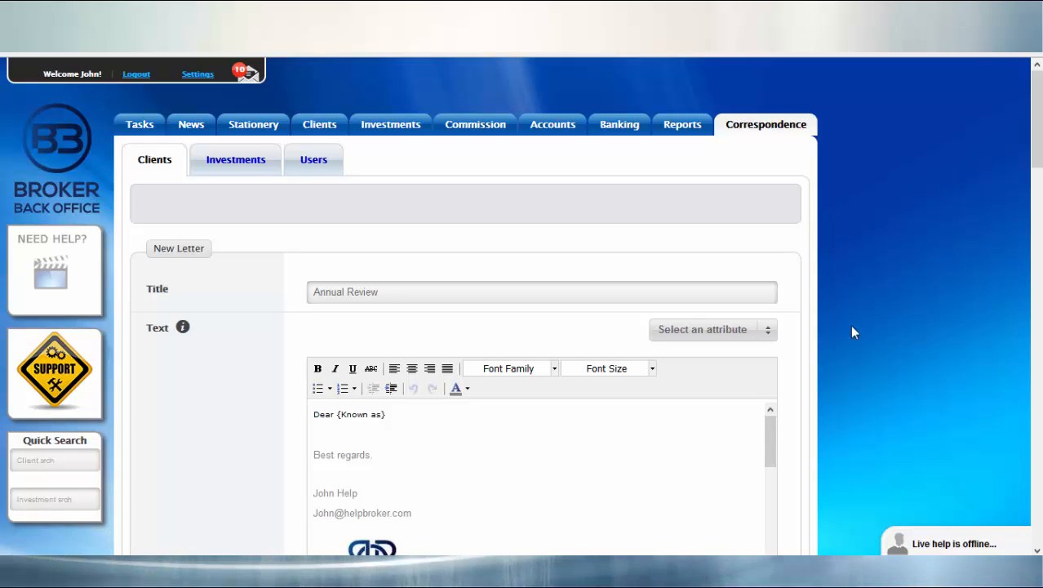
left_click(769, 331)
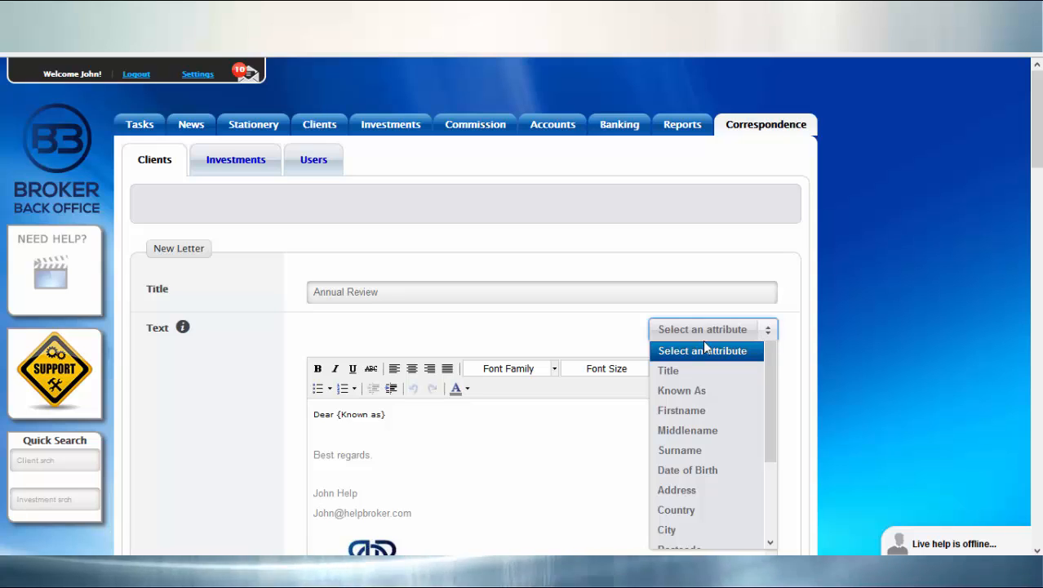
left_click_drag(389, 415, 335, 415)
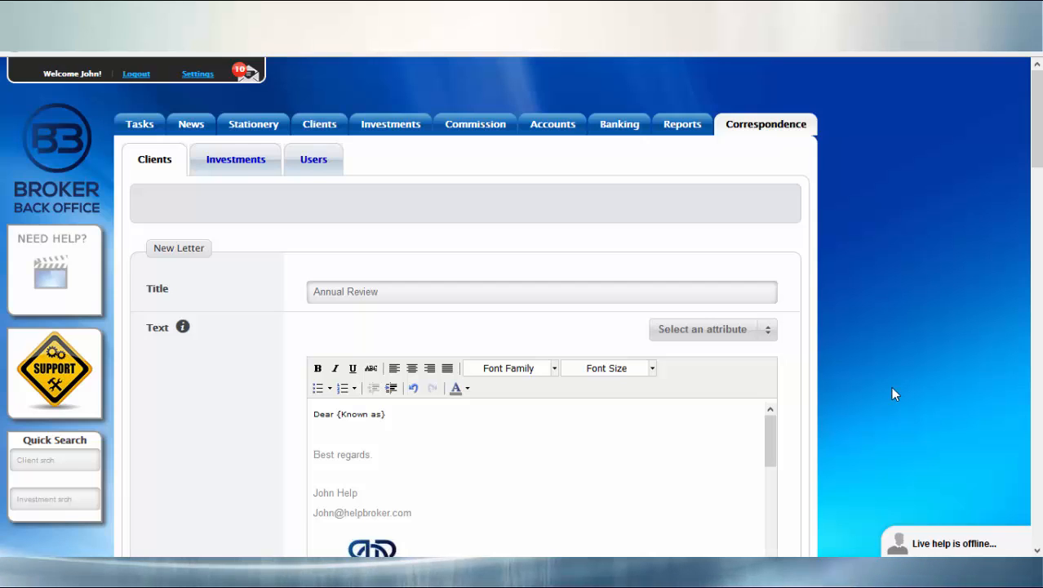
left_click_drag(385, 413, 342, 413)
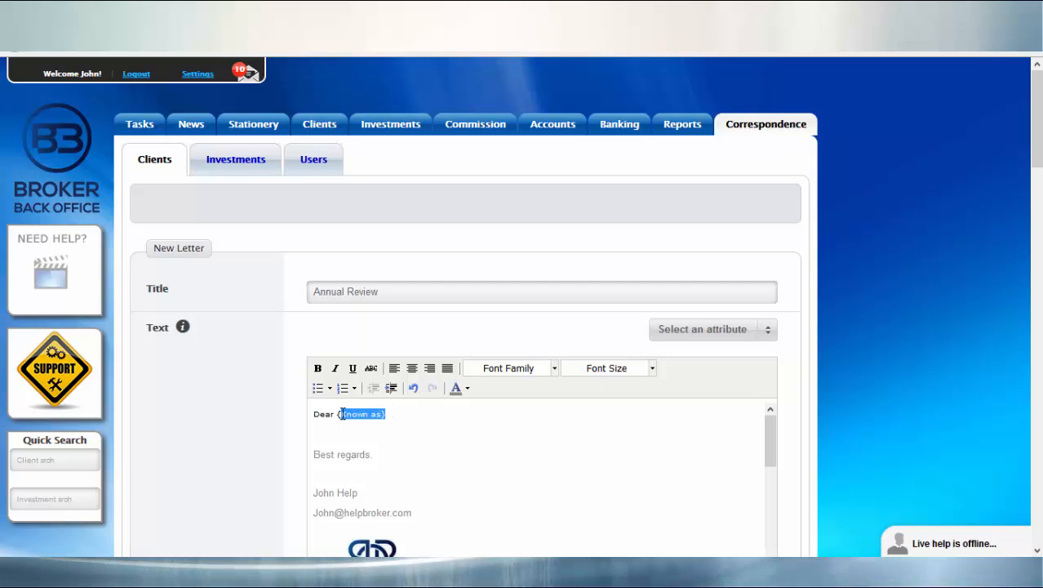
key("BackSpace")
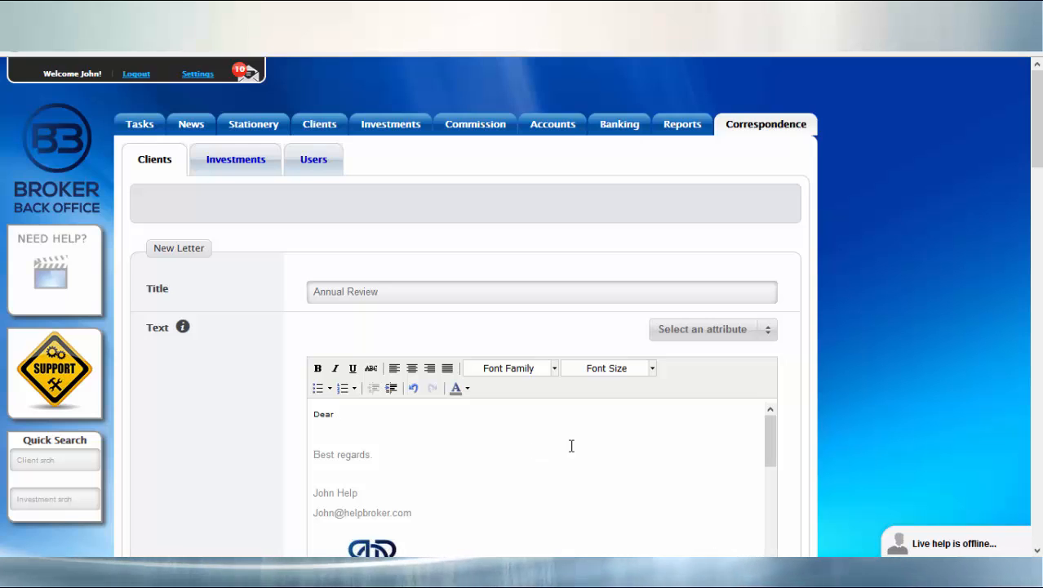
left_click(767, 330)
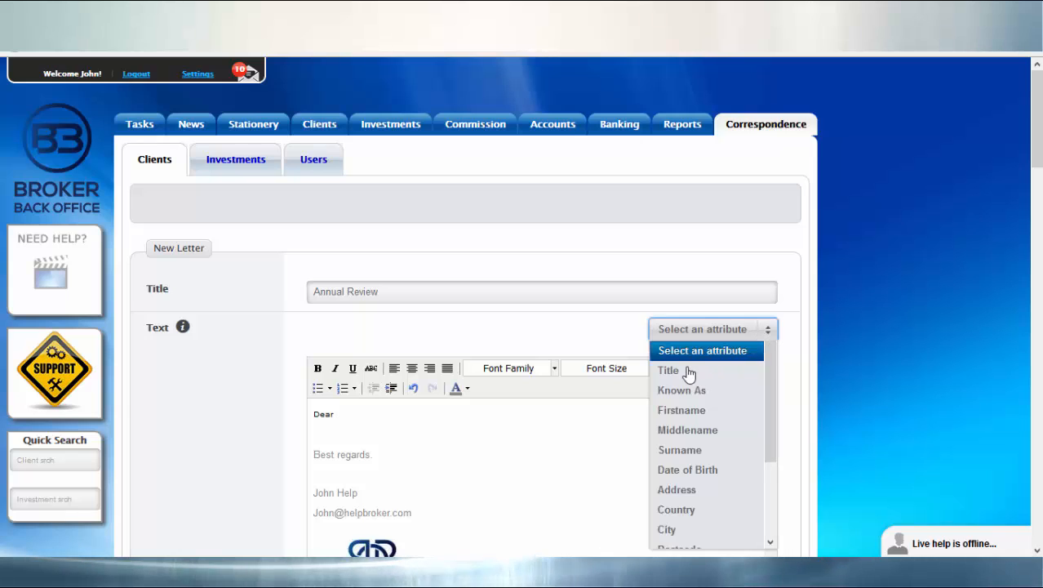
left_click(688, 370)
left_click(771, 331)
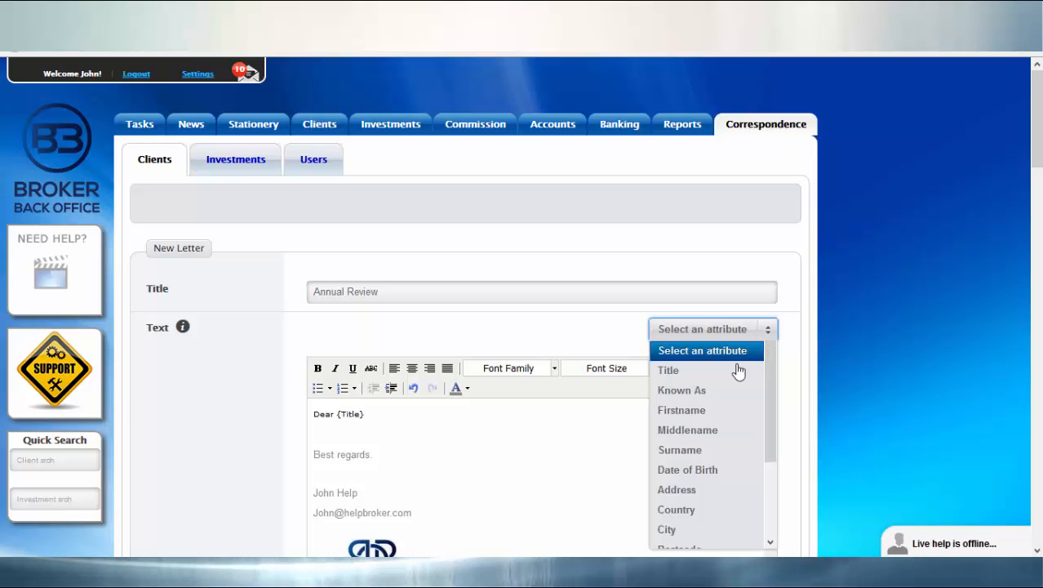
left_click(679, 451)
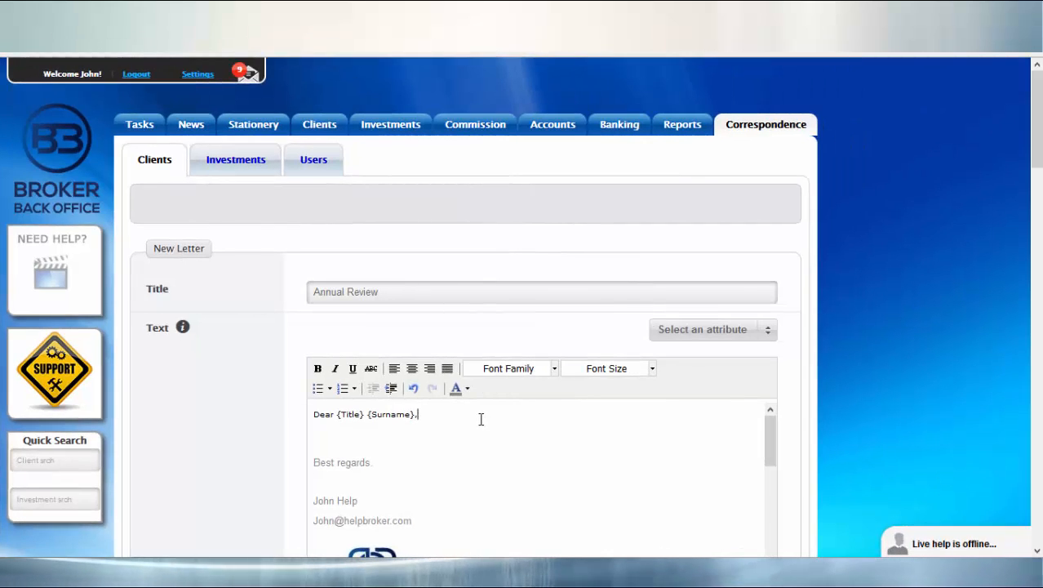
Paste the copied paragraph about the annual review of client details below the greeting.
left_click(346, 443)
right_click(346, 443)
left_click(382, 352)
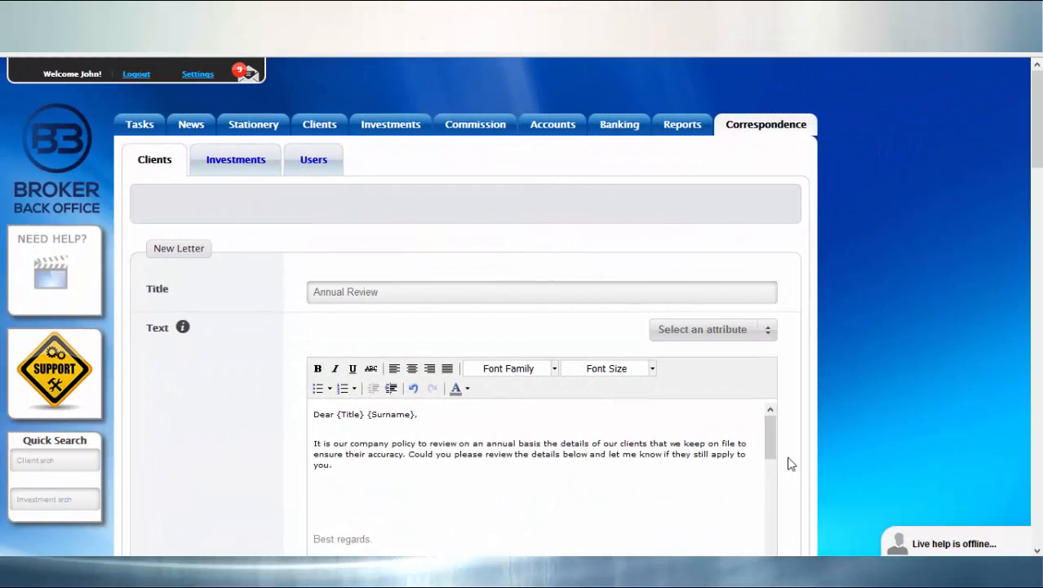
Add a "Name:" line below the paragraph with the Title, Firstname and Surname attributes.
left_click(344, 490)
type("Name:")
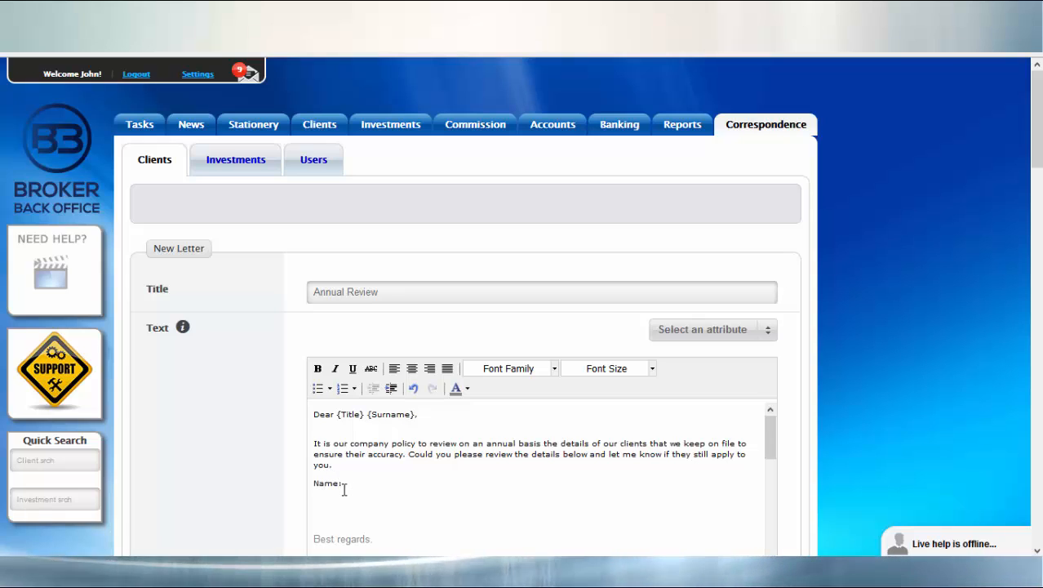
left_click(767, 336)
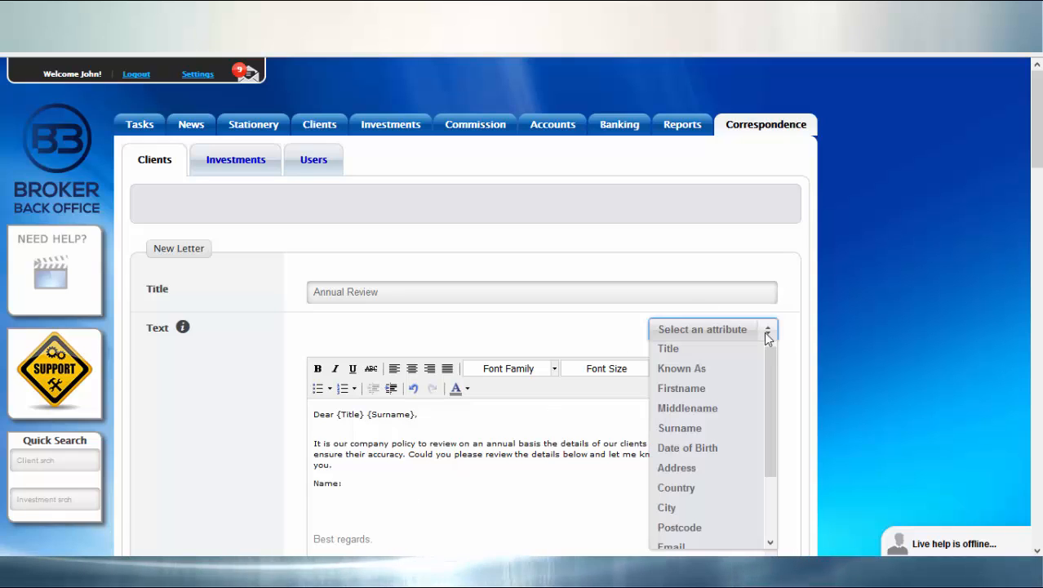
left_click(700, 351)
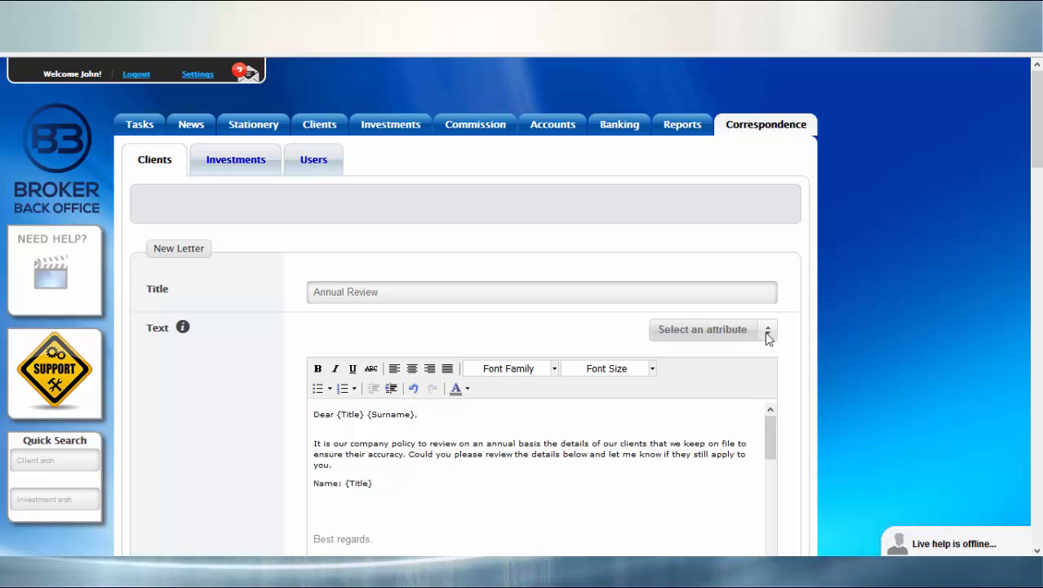
left_click(767, 335)
left_click(703, 389)
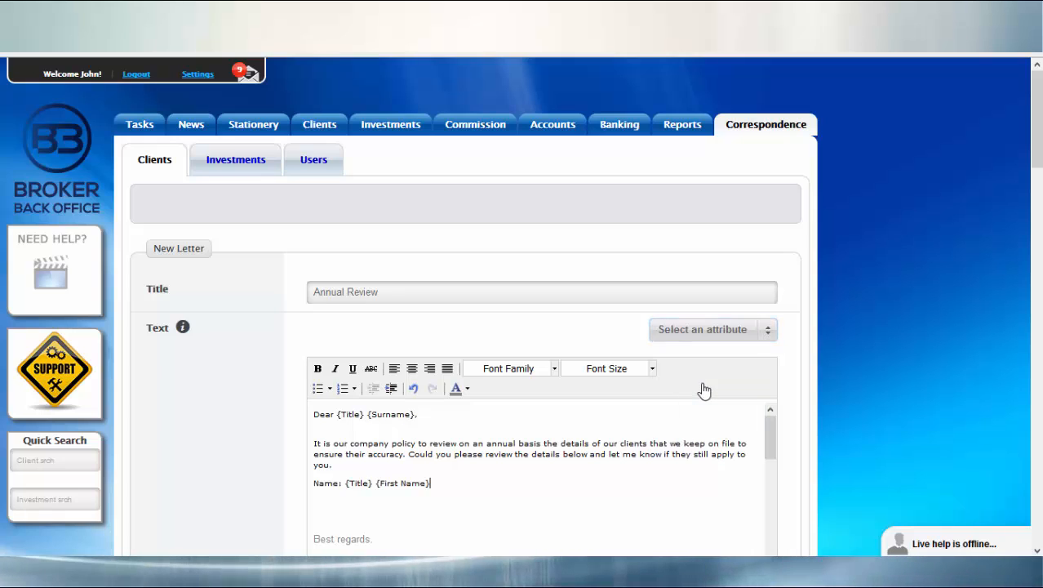
left_click(767, 330)
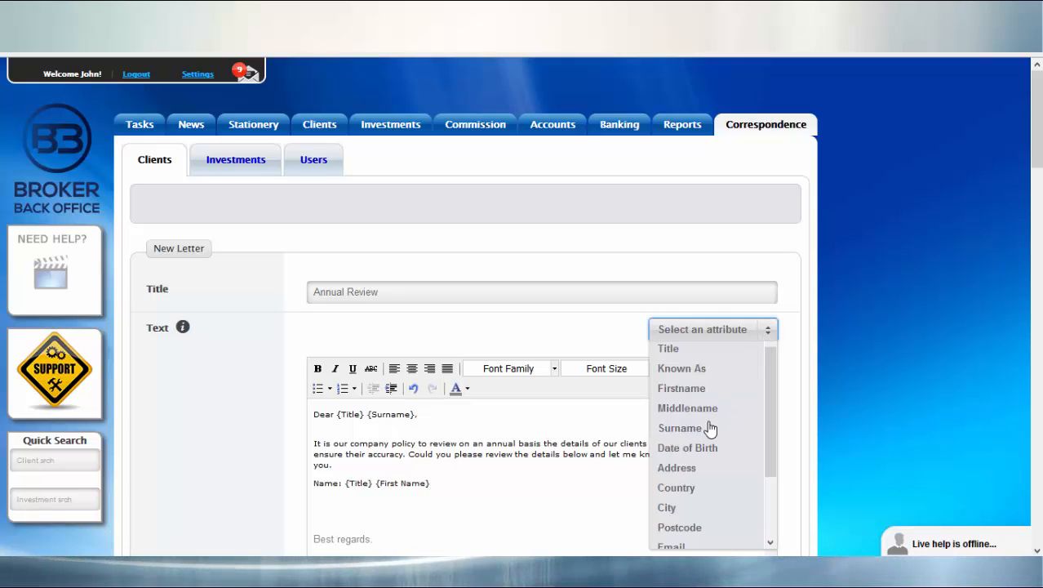
left_click(677, 430)
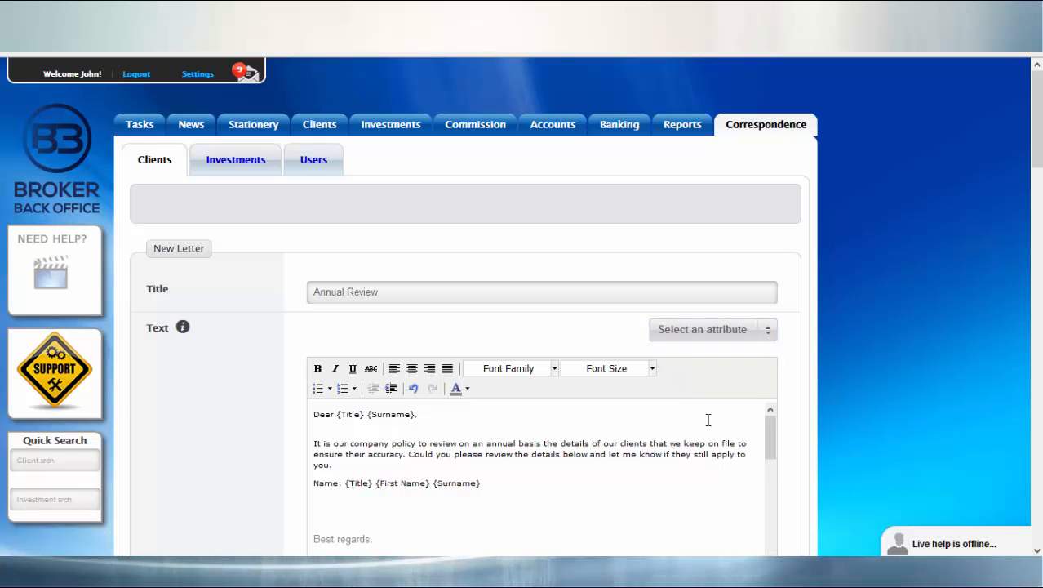
Add an "Address:" line with the Address attribute and a "Postcode:" line with the Postcode attribute below the name.
key("Return")
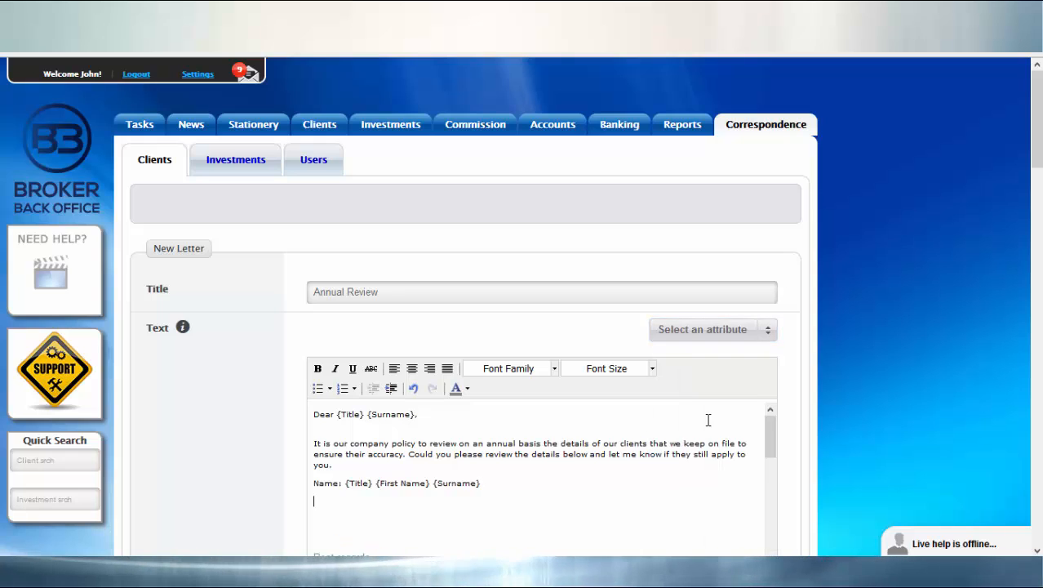
type("Address:")
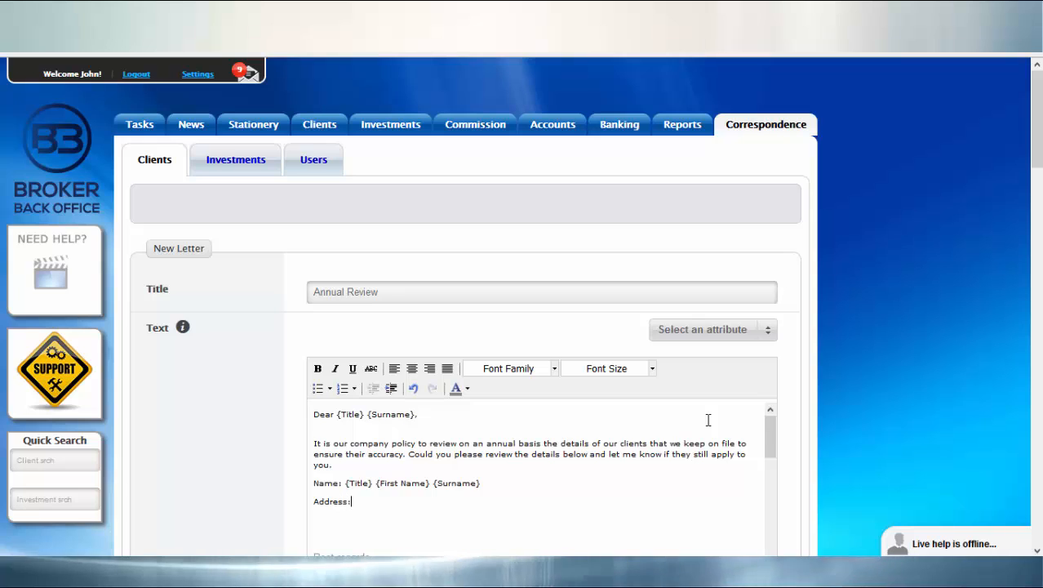
left_click(768, 329)
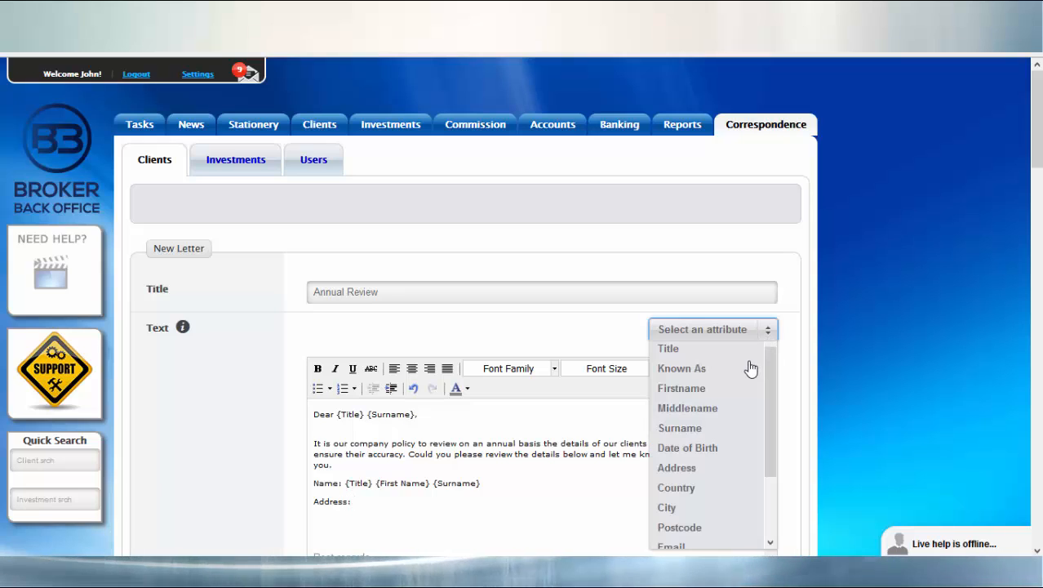
left_click(686, 470)
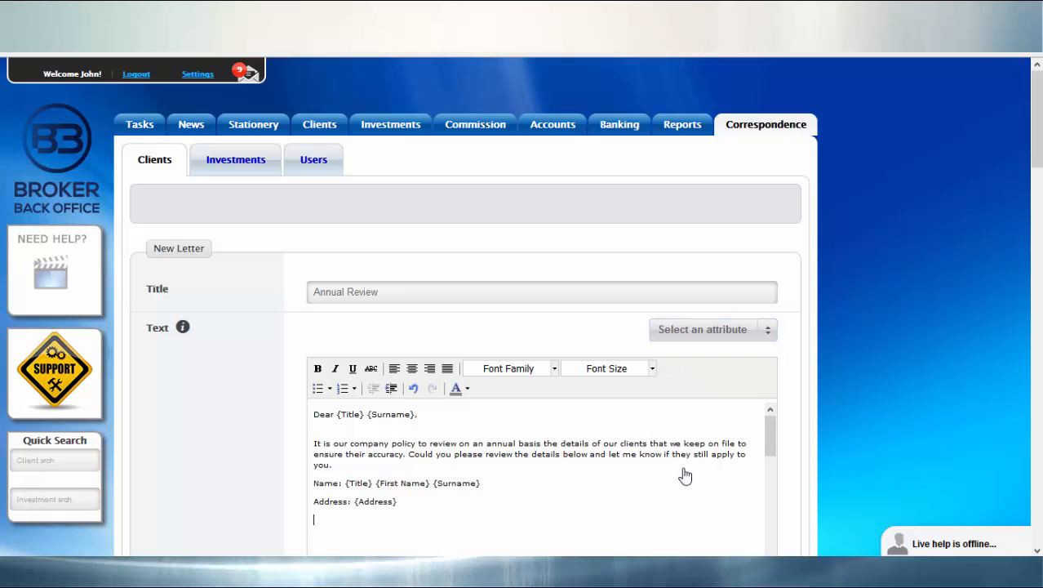
type("Postcode:")
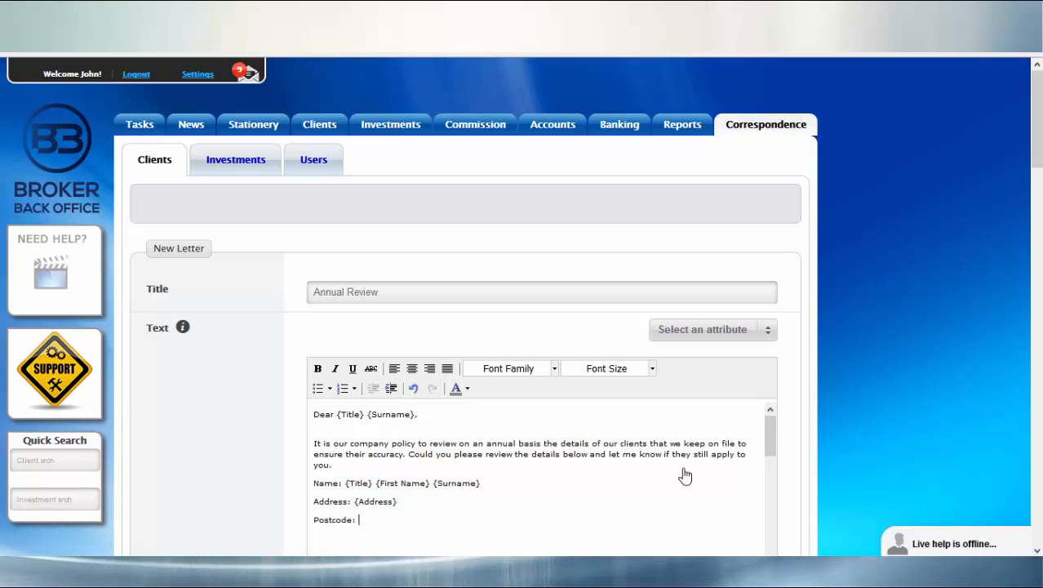
left_click(767, 337)
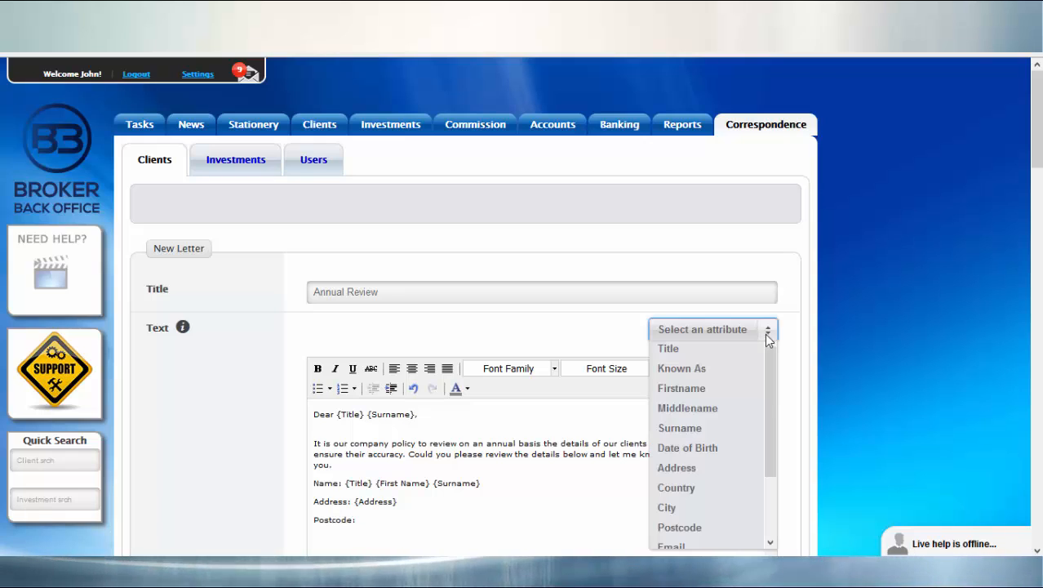
left_click(680, 528)
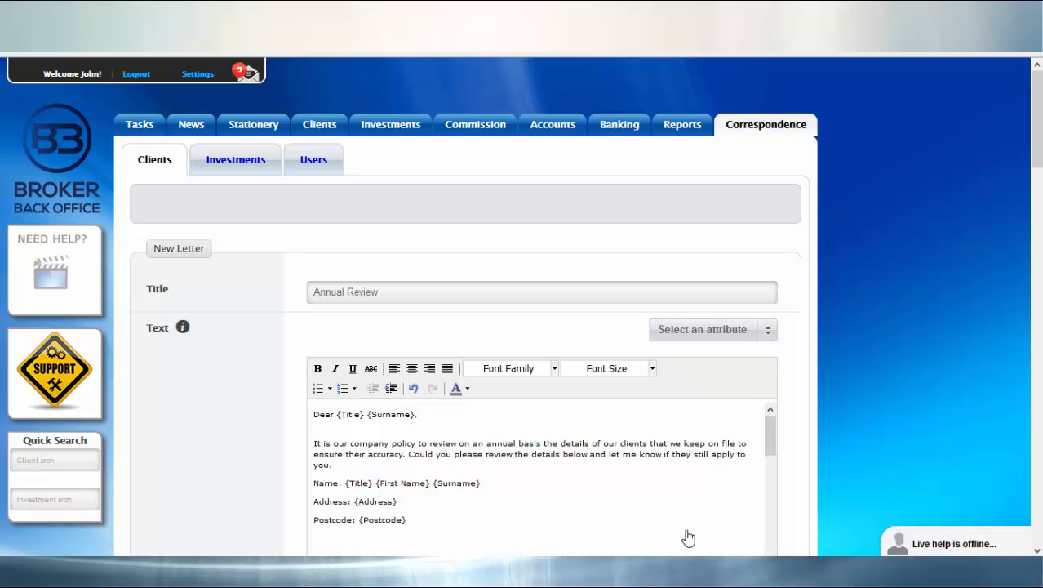
Add a "Contact details:" line below the postcode with the Email and Mobile attributes.
key("Return")
type("Contact de")
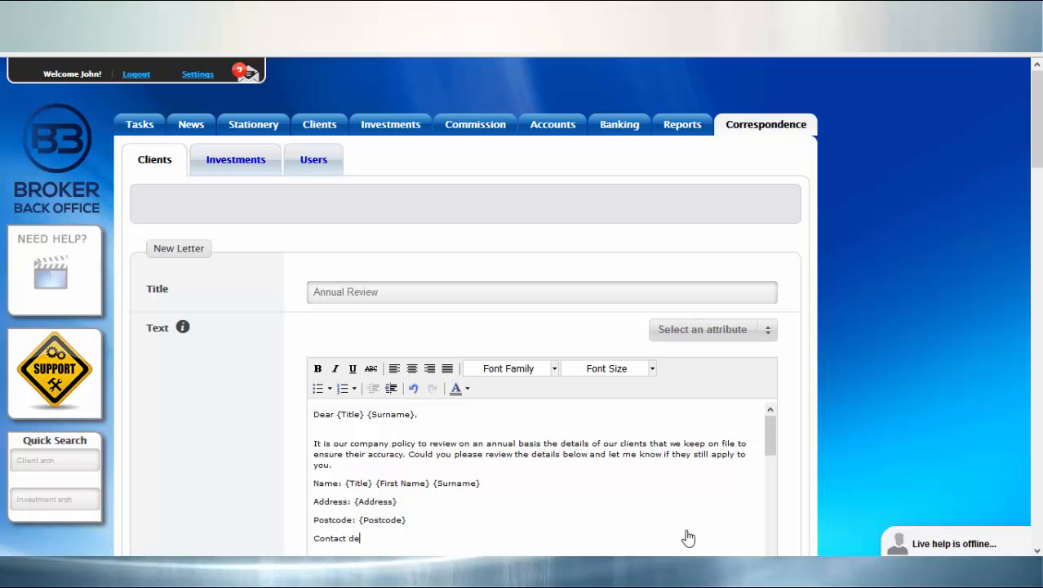
type("tails")
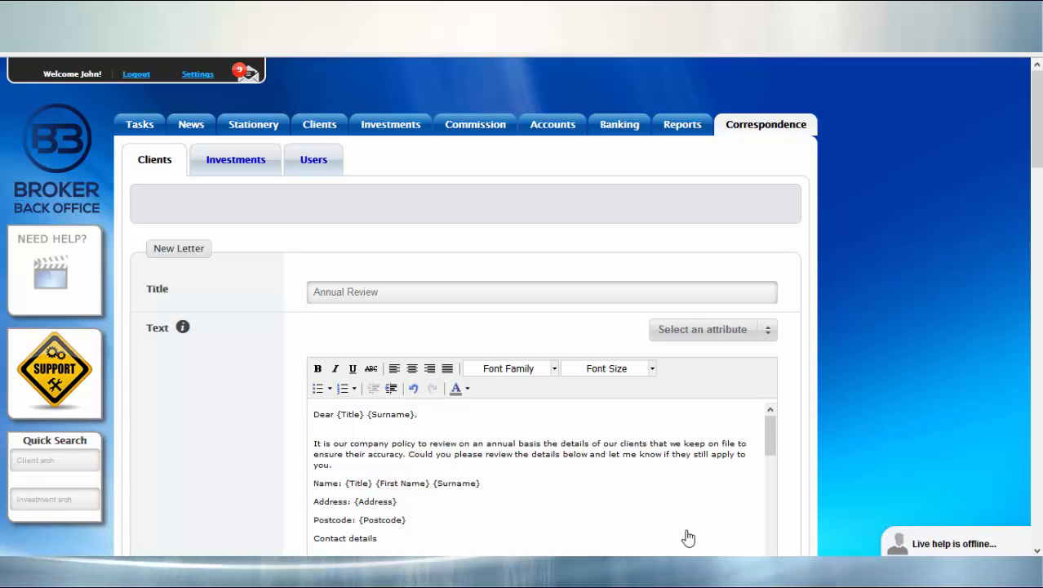
type(":")
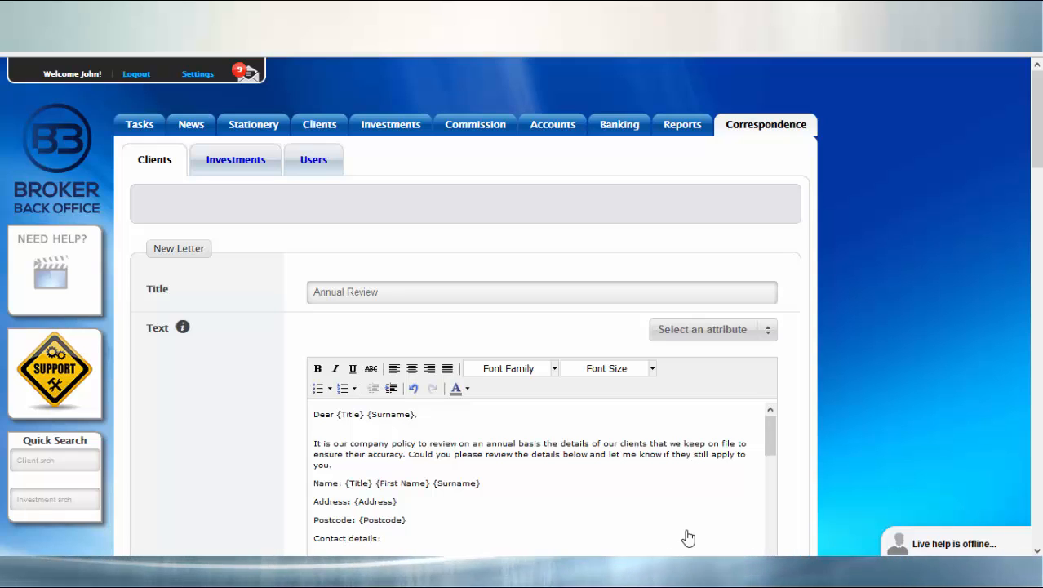
left_click(767, 330)
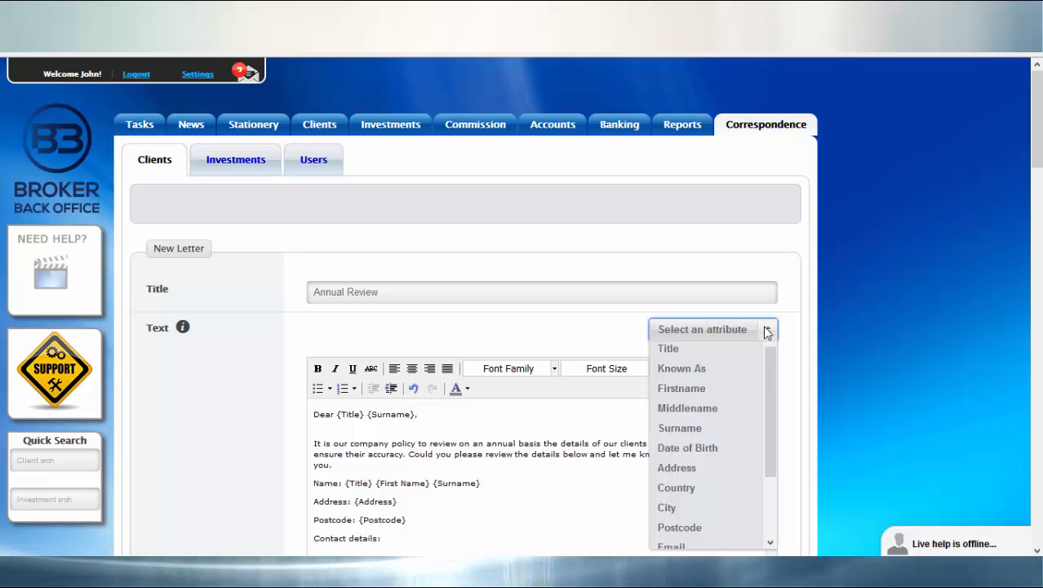
left_click(686, 548)
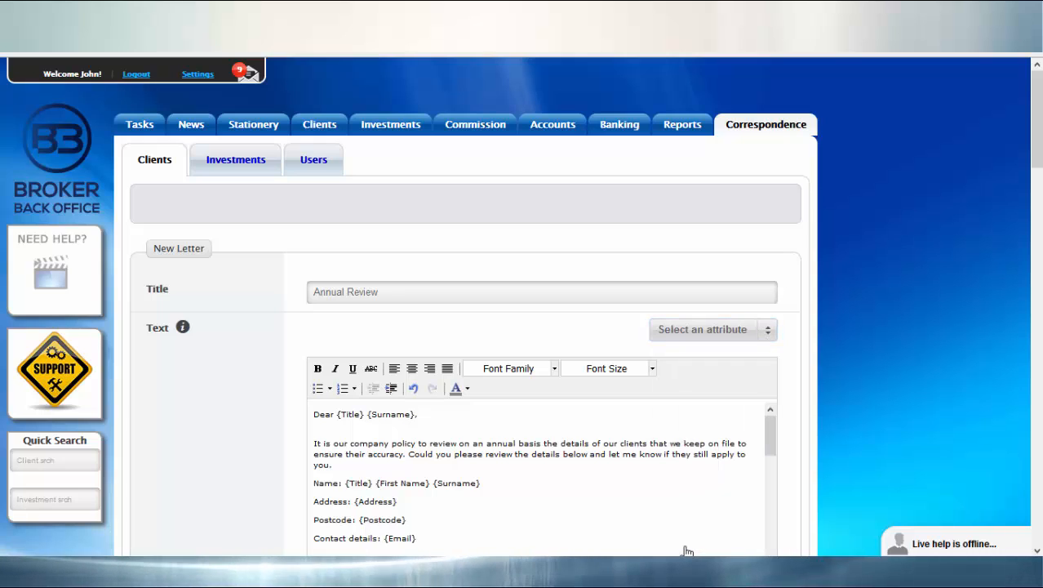
left_click(767, 331)
left_click_drag(764, 367, 764, 440)
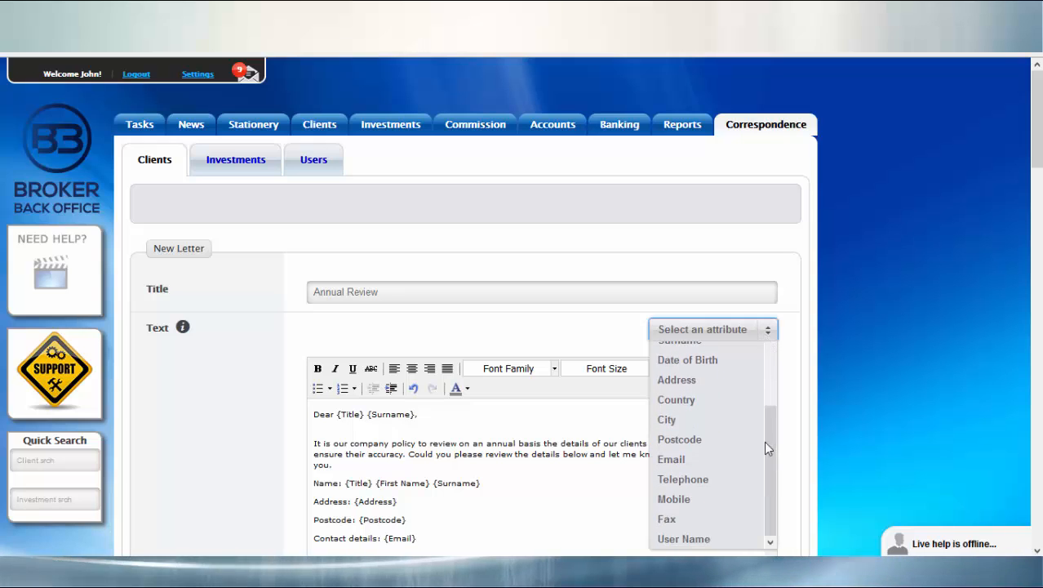
left_click(692, 499)
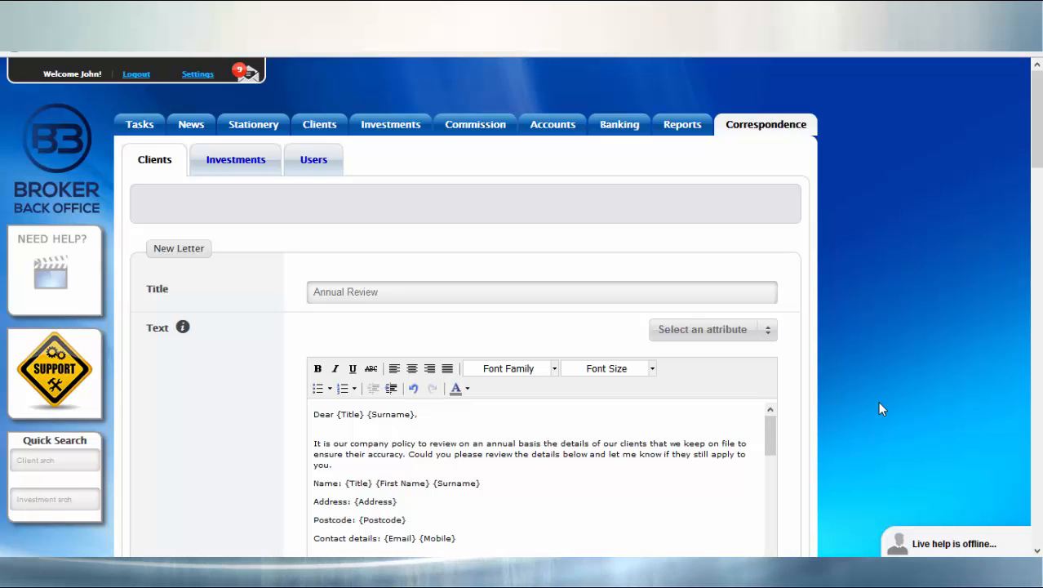
Attach the Word file "Important document" to the letter and save it with Visibility set to YES.
scroll(879, 402, "down", 4)
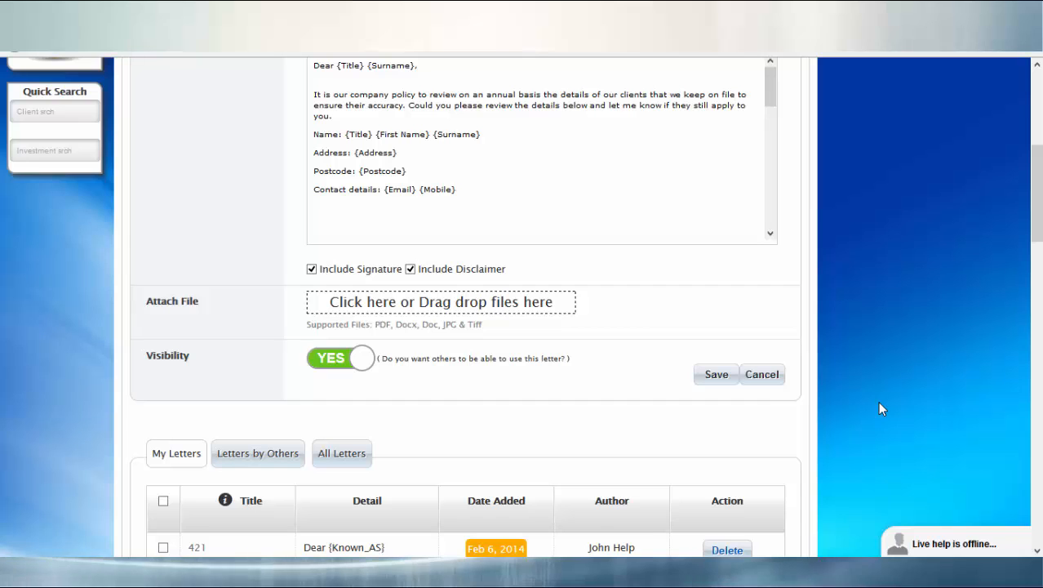
left_click(538, 311)
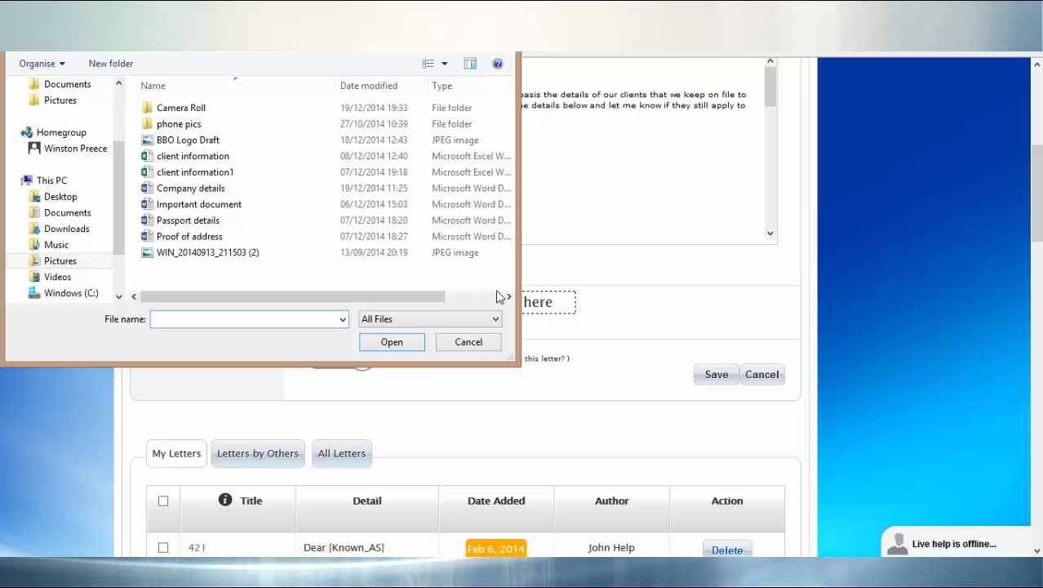
double_click(327, 206)
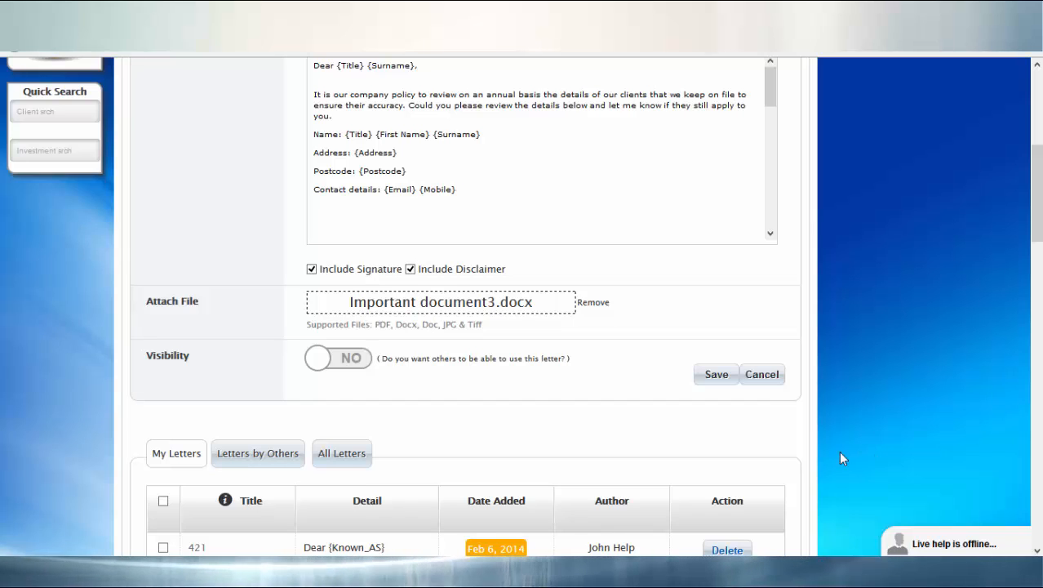
left_click(343, 359)
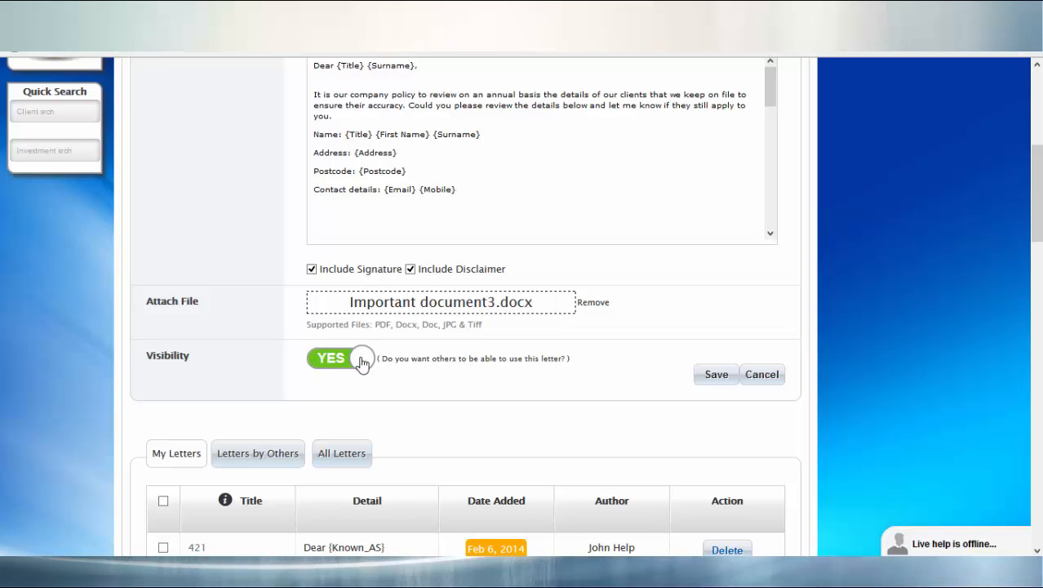
left_click(707, 381)
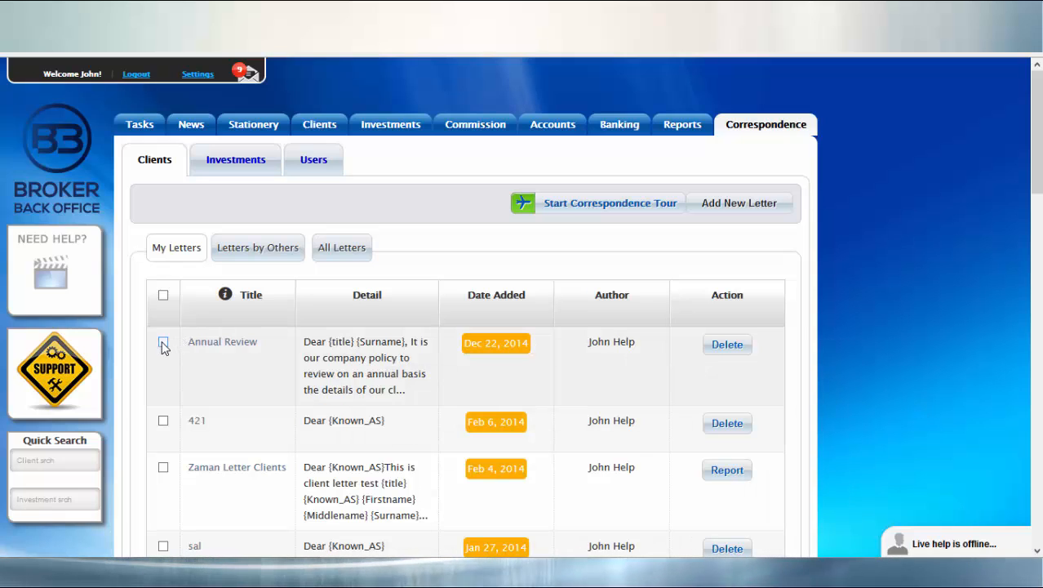
Start sending the Annual Review letter and choose the intended client as recipient by searching for the surname.
left_click(163, 343)
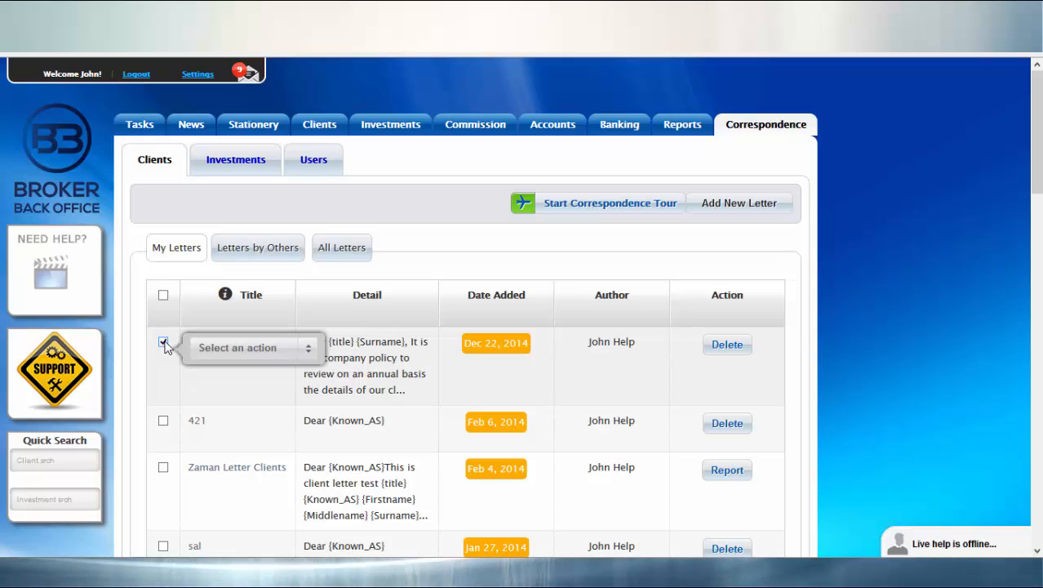
left_click(225, 352)
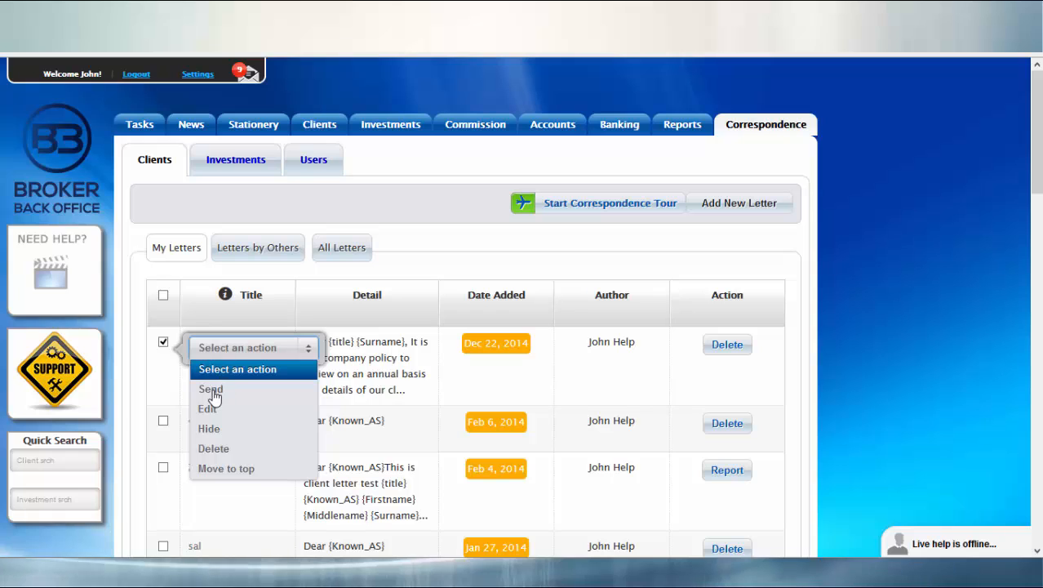
left_click(210, 390)
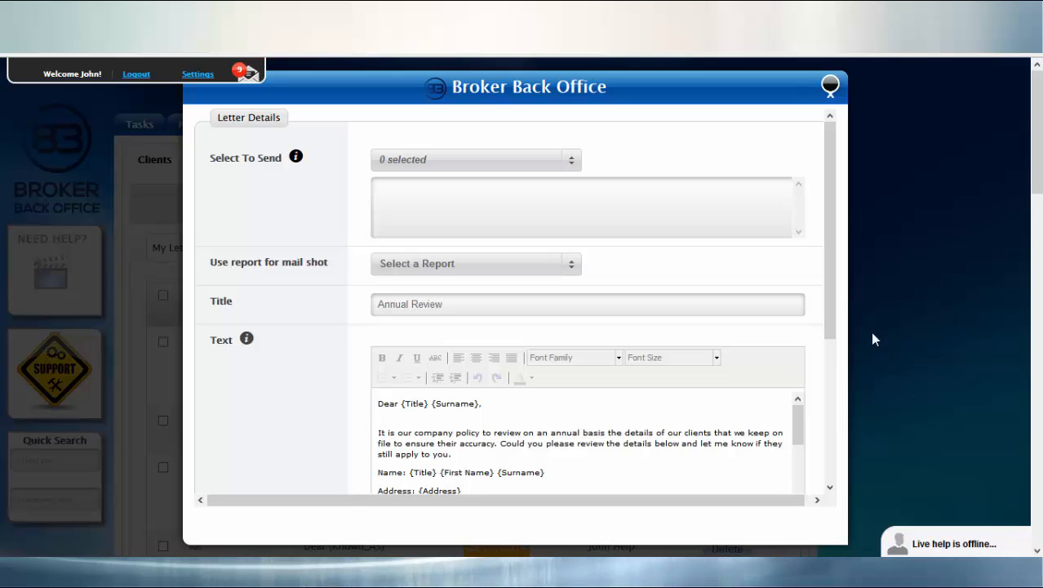
left_click(570, 163)
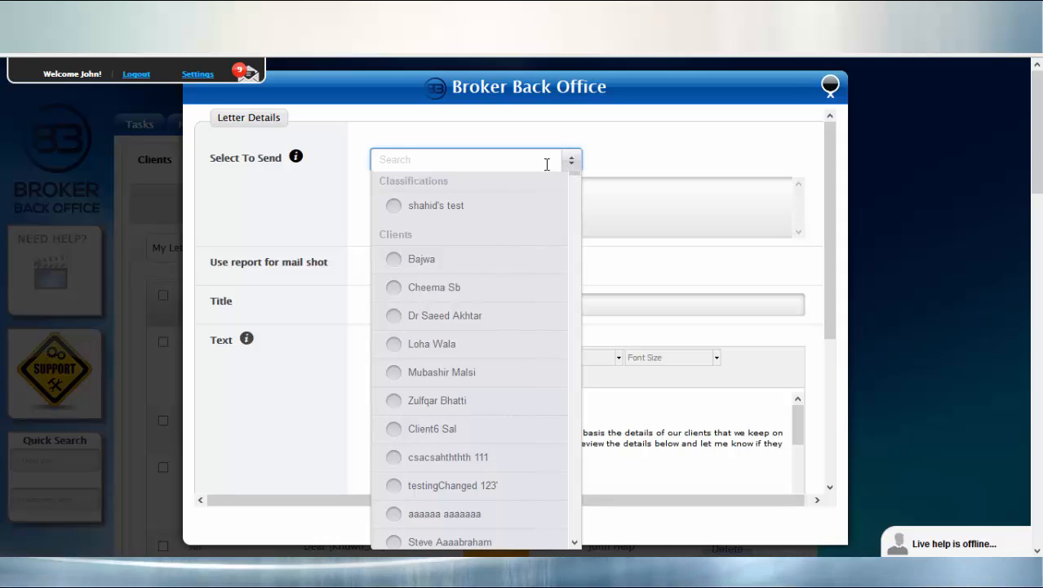
type("pree")
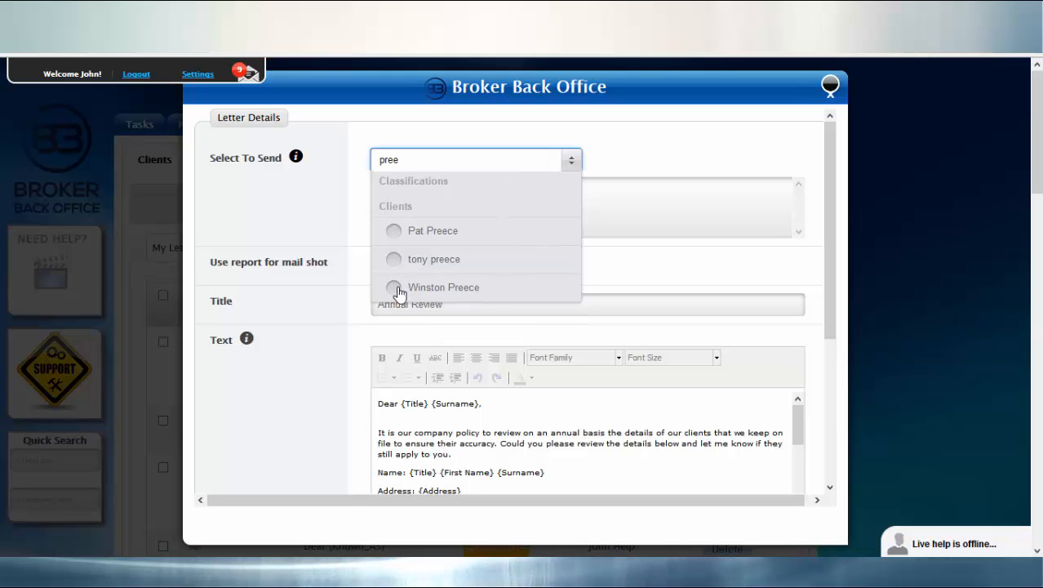
left_click(708, 144)
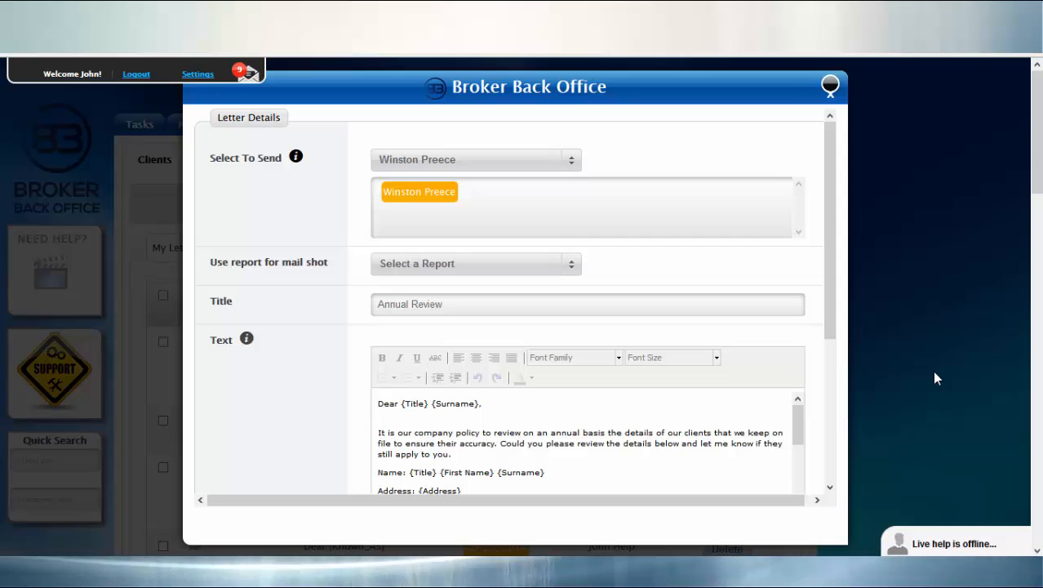
Send the Annual Review letter with its attached file from the letter preview, without choosing a mail shot report.
left_click(572, 276)
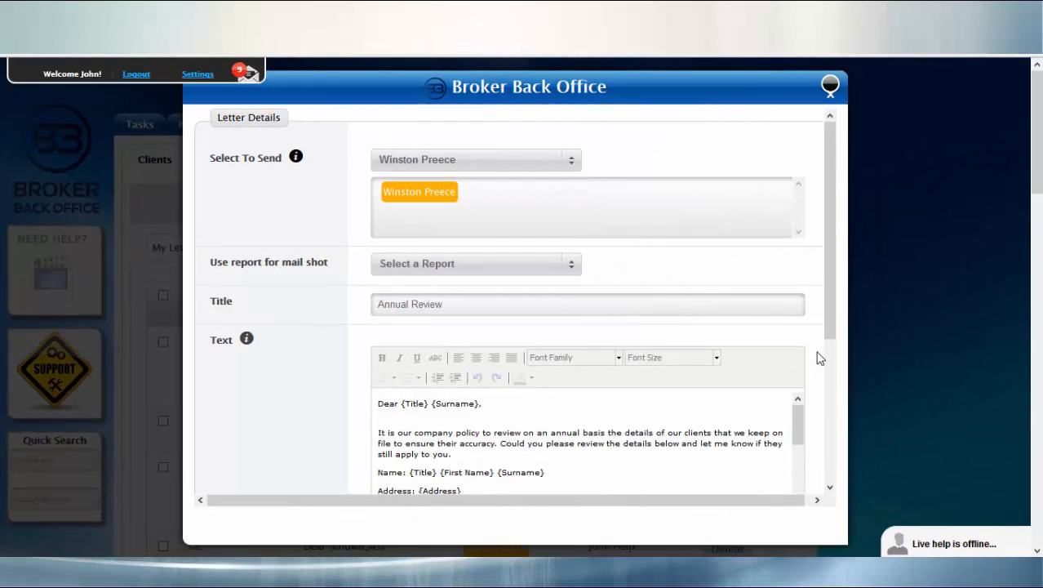
left_click_drag(831, 342, 820, 498)
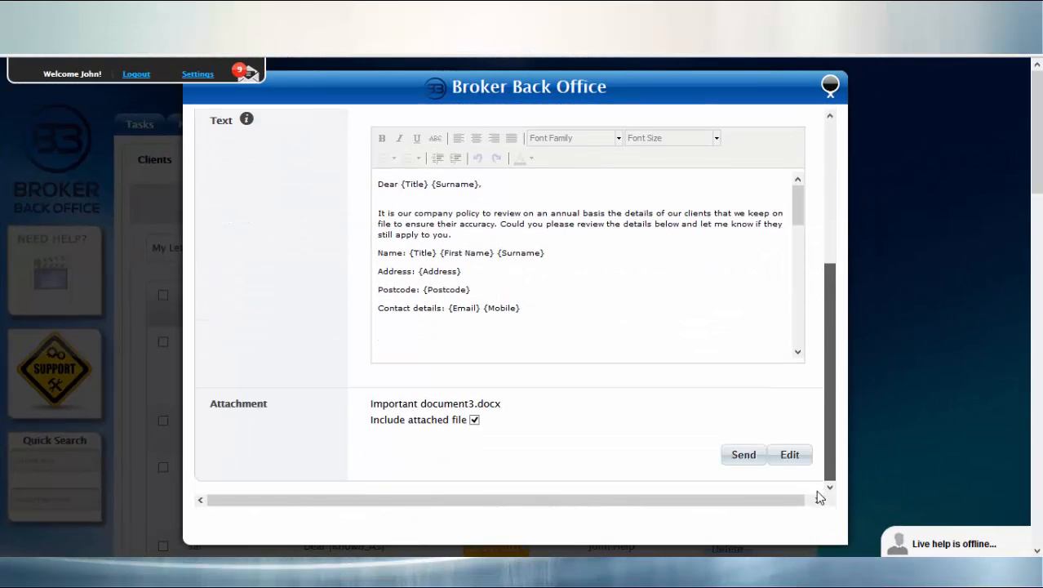
left_click(741, 457)
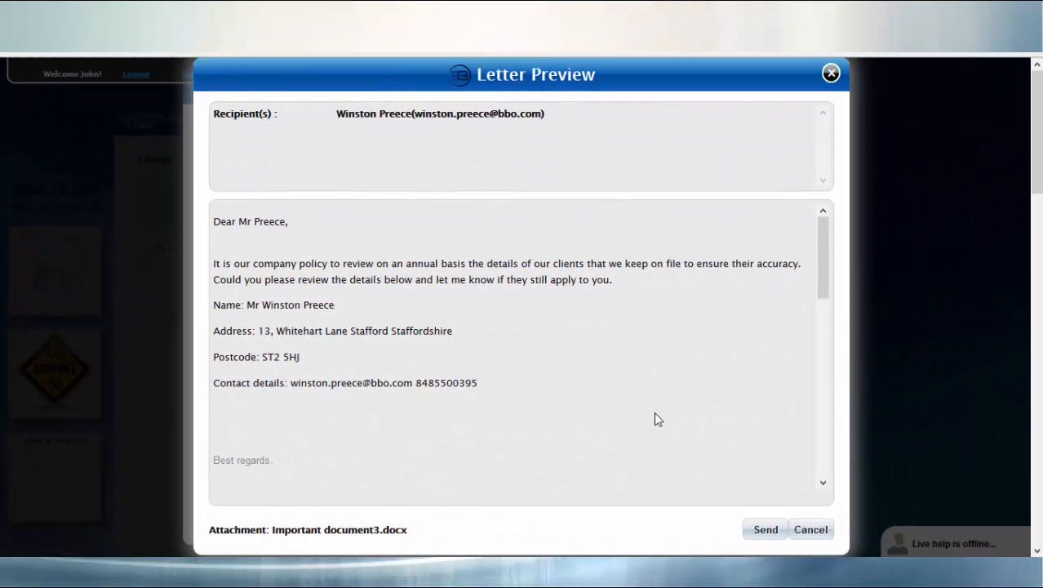
left_click(765, 531)
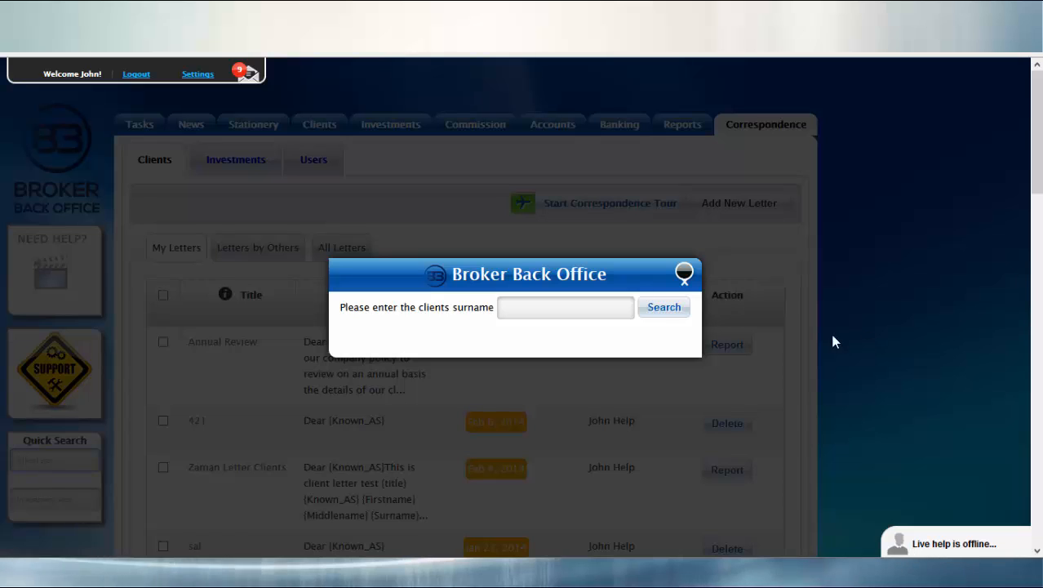
Search the clients by the recipient's surname and open that client's record.
left_click(594, 314)
type("p")
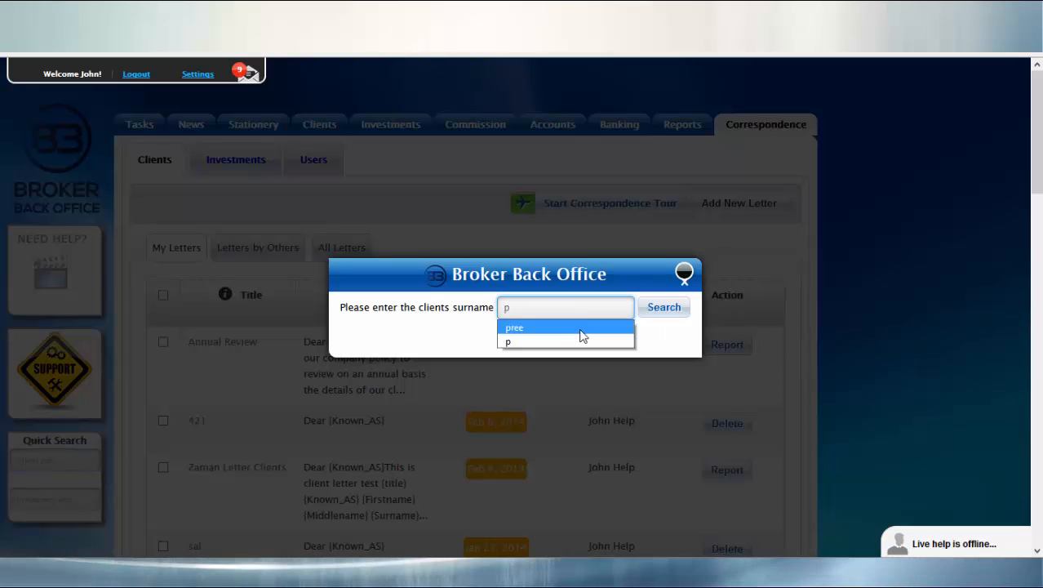
left_click(585, 327)
left_click(664, 310)
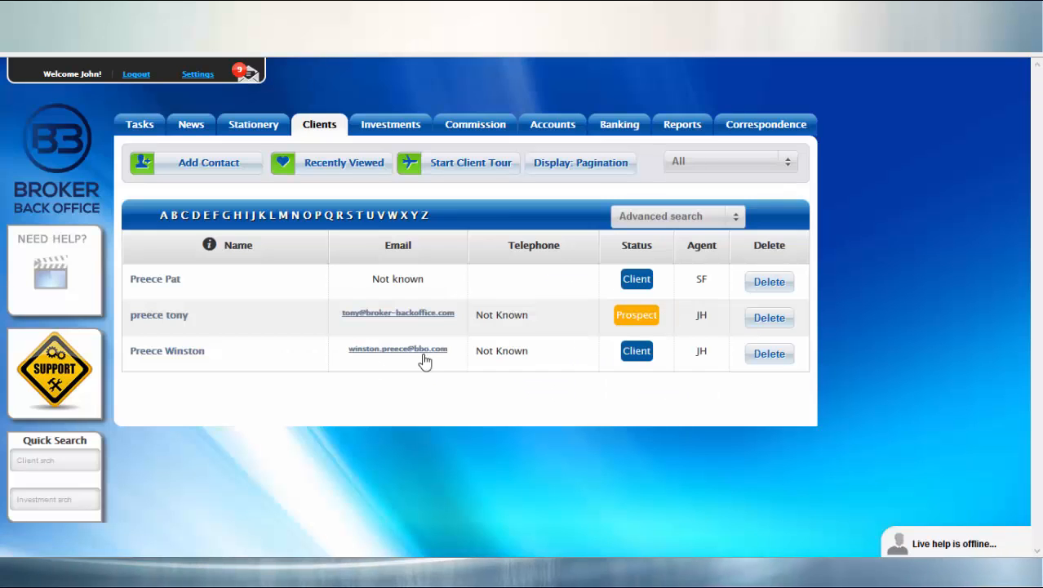
left_click(183, 356)
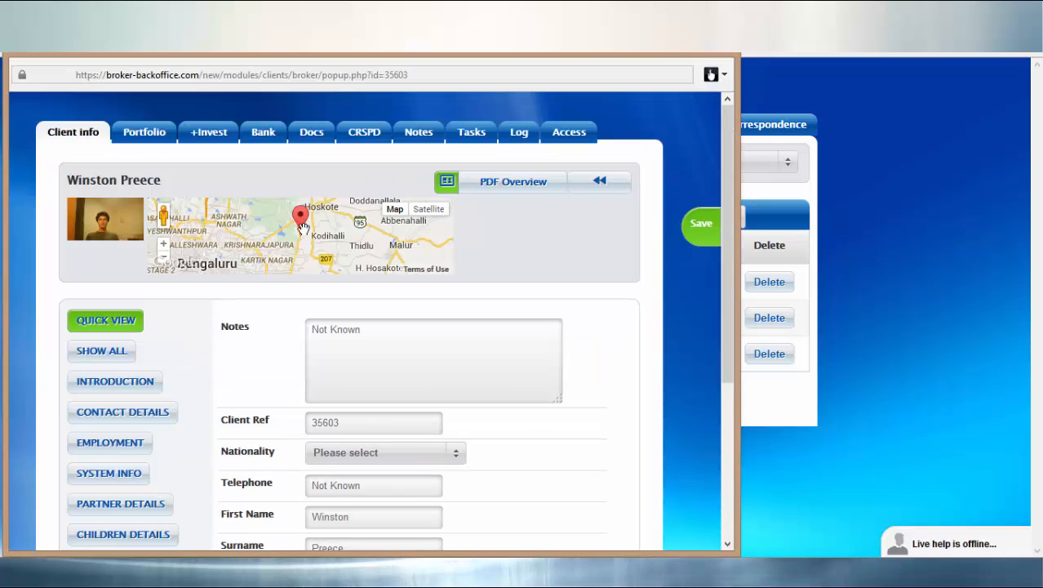
View the sent Annual Review letter in the client's correspondence history.
left_click(364, 134)
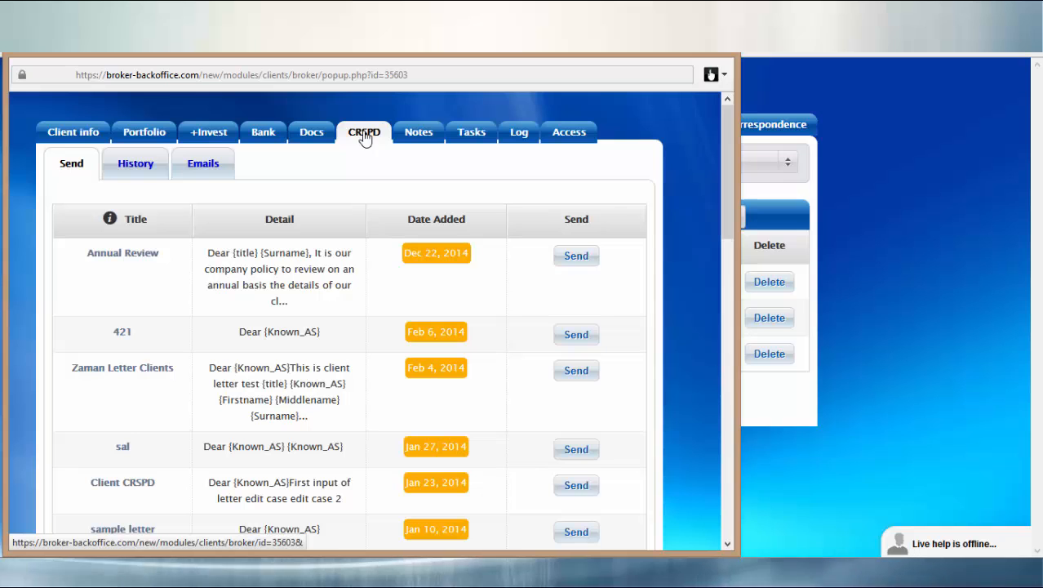
left_click(365, 137)
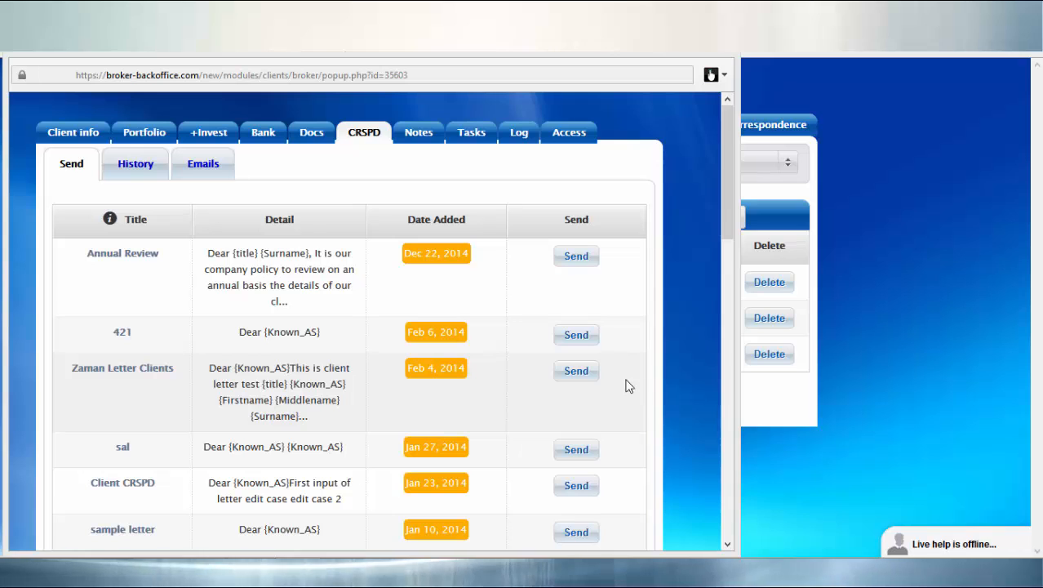
left_click(149, 163)
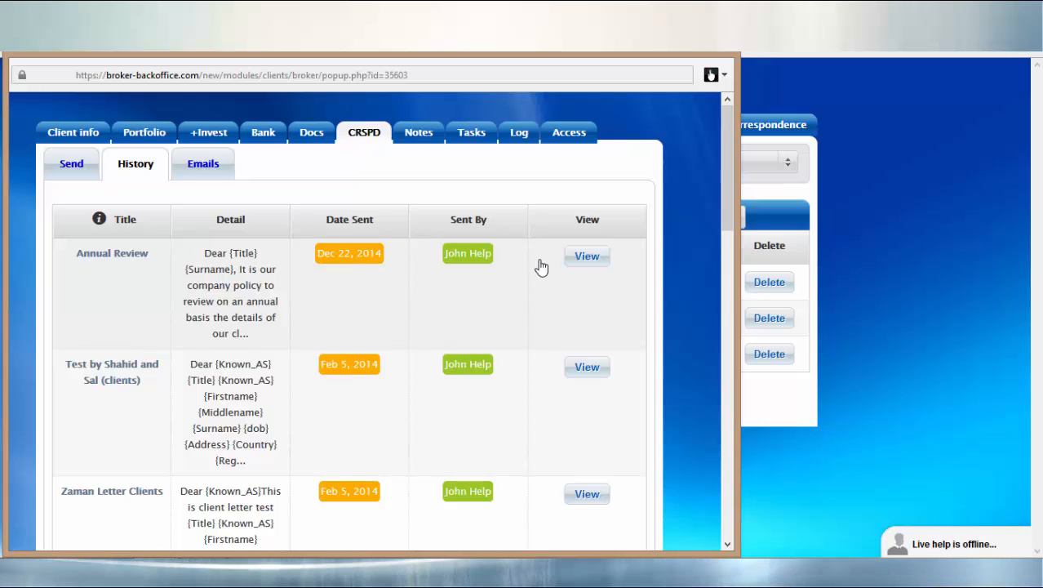
left_click(587, 262)
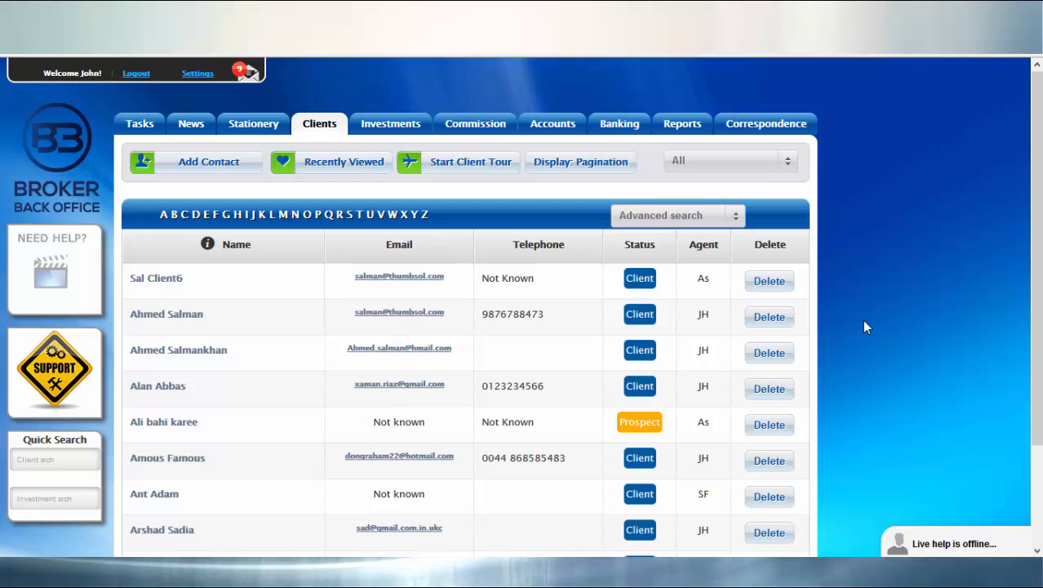
Return to the client correspondence letters and open the Annual Review letter's report.
left_click(773, 131)
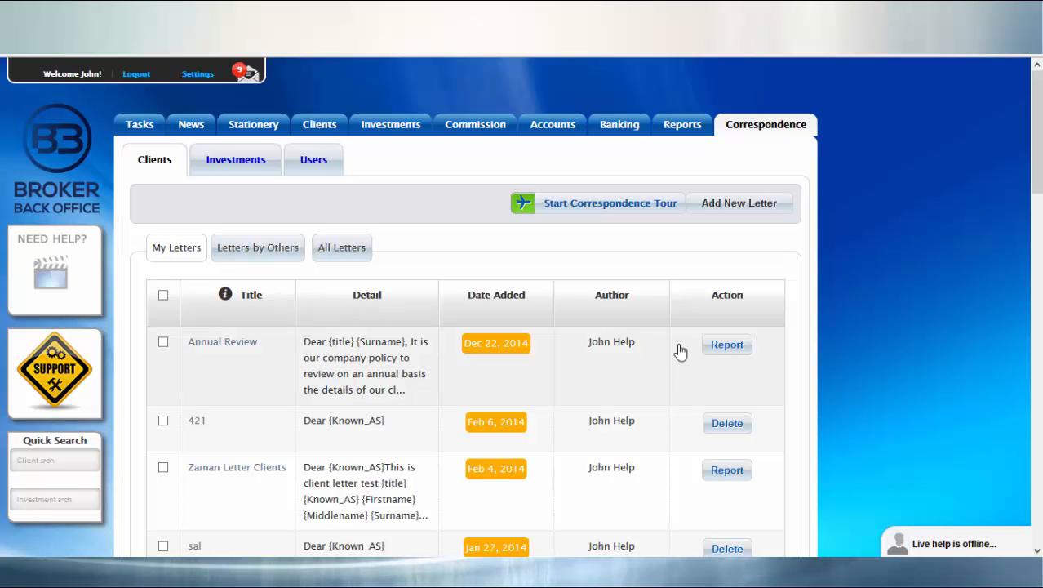
left_click(721, 350)
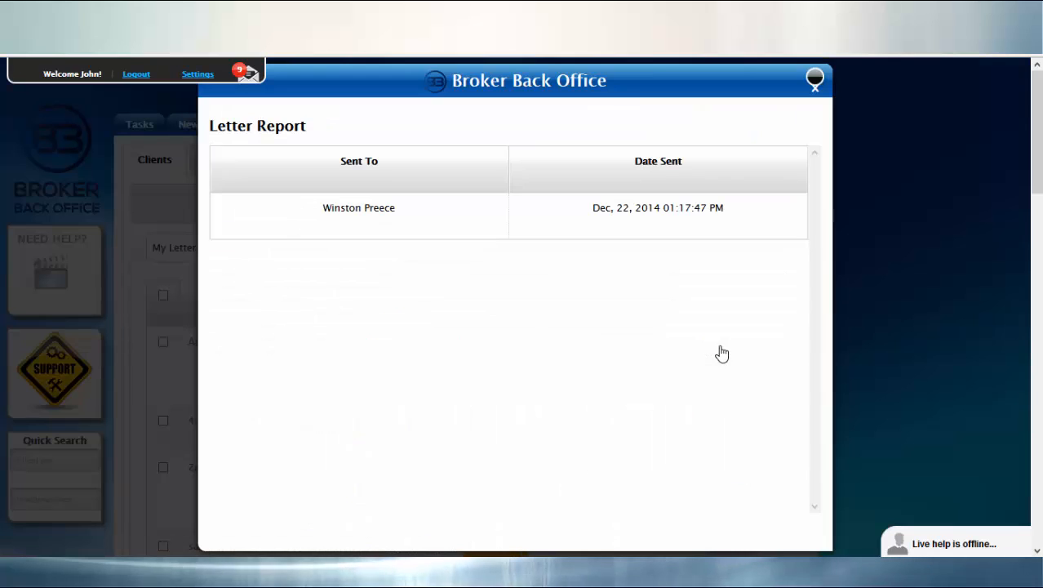